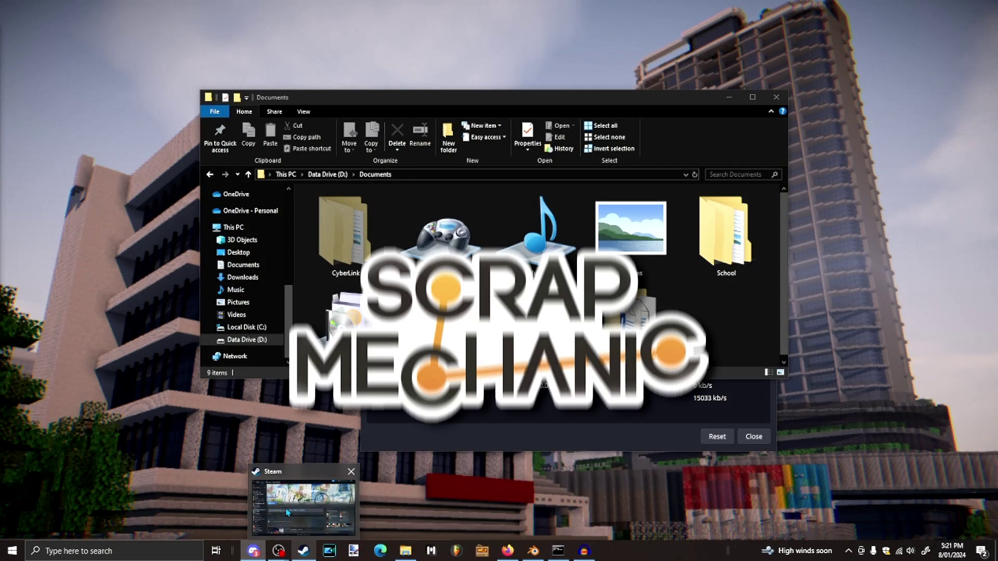
Switch to Steam and browse the most popular items on the Scrap Mechanic Workshop page
left_click(303, 507)
left_click(80, 477)
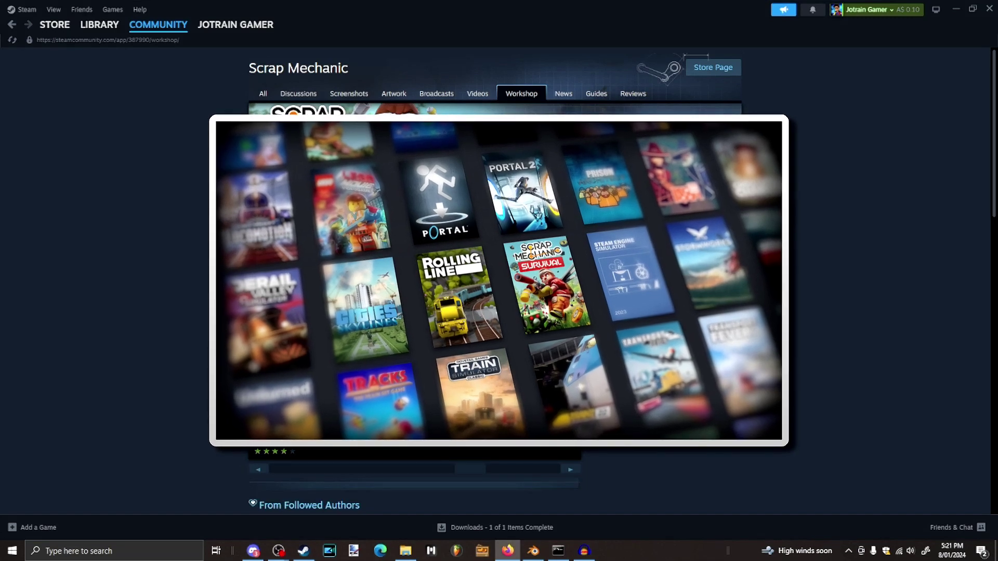
left_click(36, 293)
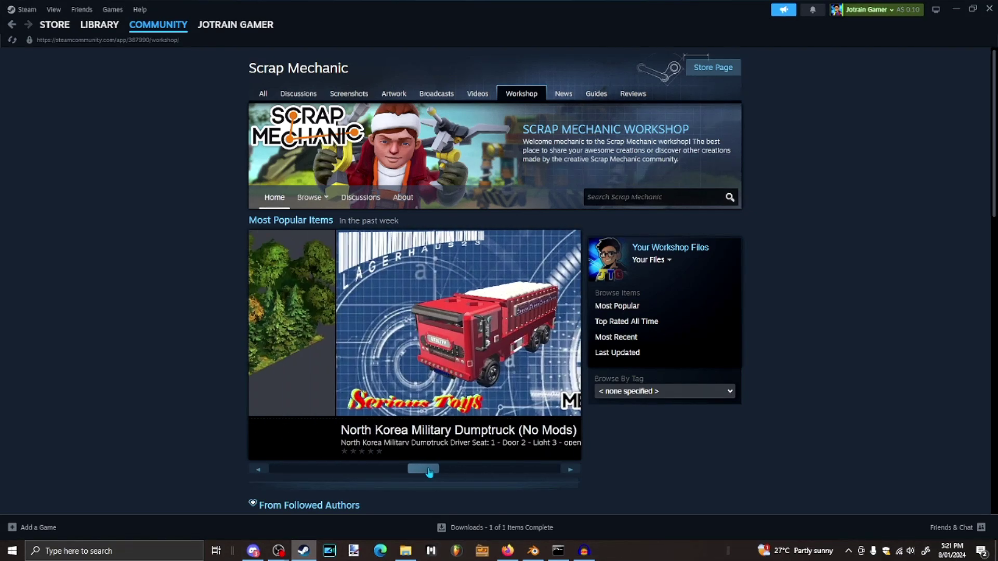
left_click_drag(438, 472, 475, 472)
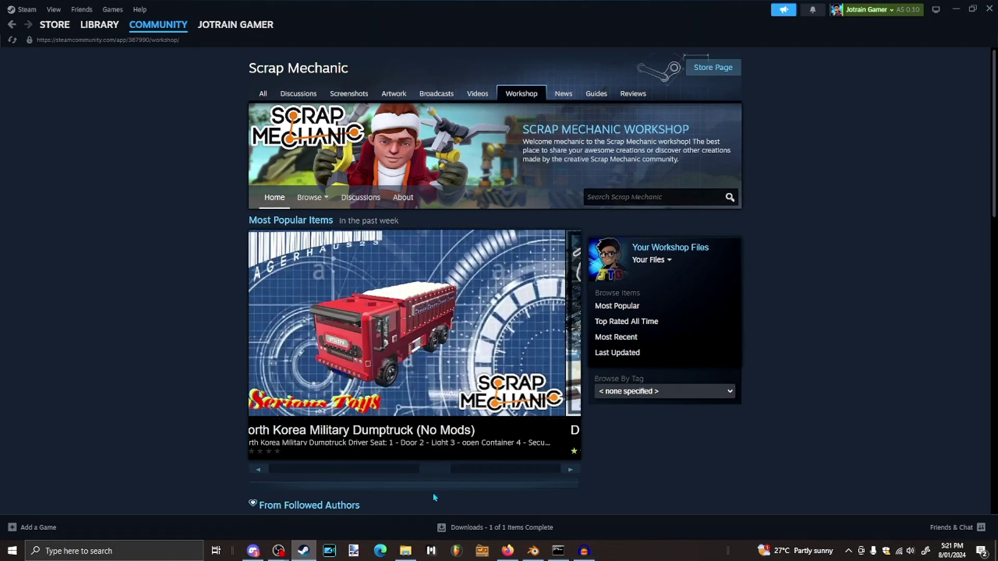
left_click_drag(337, 505, 456, 493)
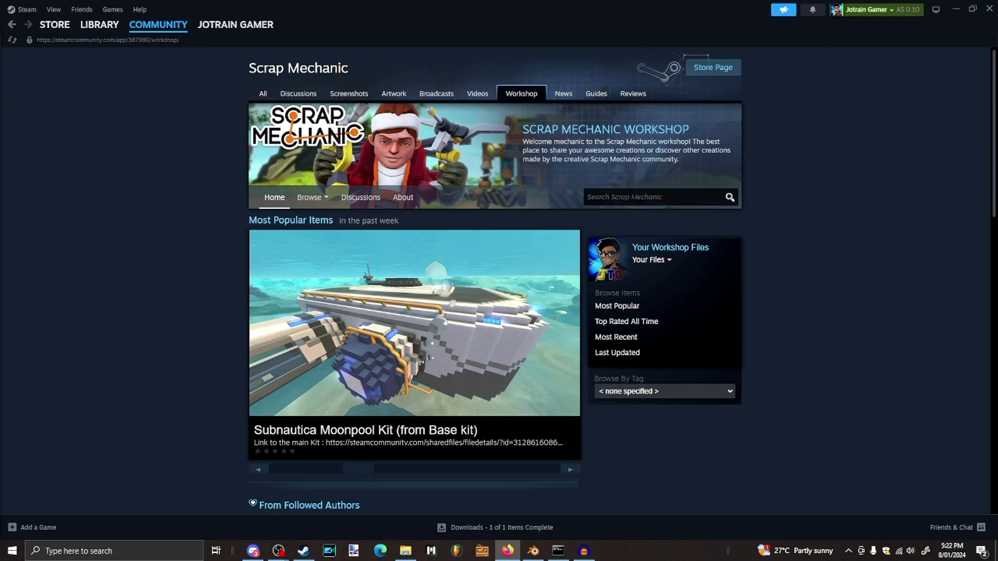
Switch to Firefox, download SteamChangePreview-release.zip from the SteamChangePreview repository's Releases page and show the file in its folder
left_click(507, 550)
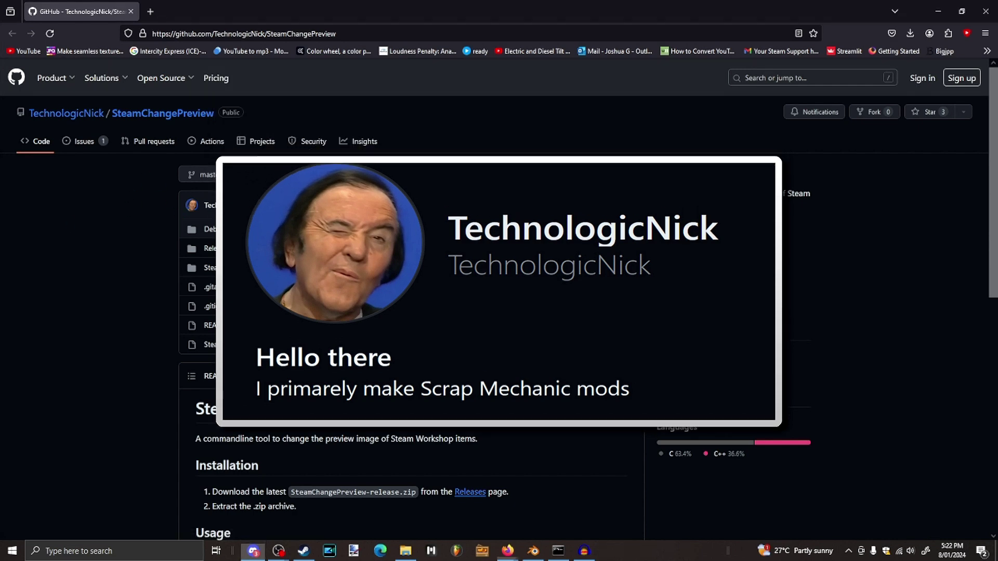
scroll(186, 351, "down", 2)
scroll(140, 338, "up", 2)
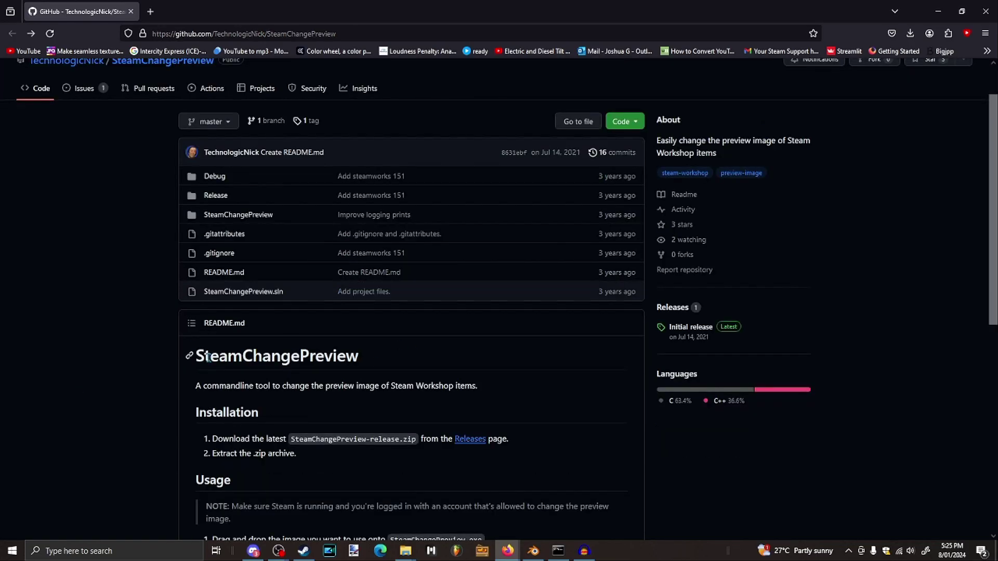
scroll(207, 358, "down", 1)
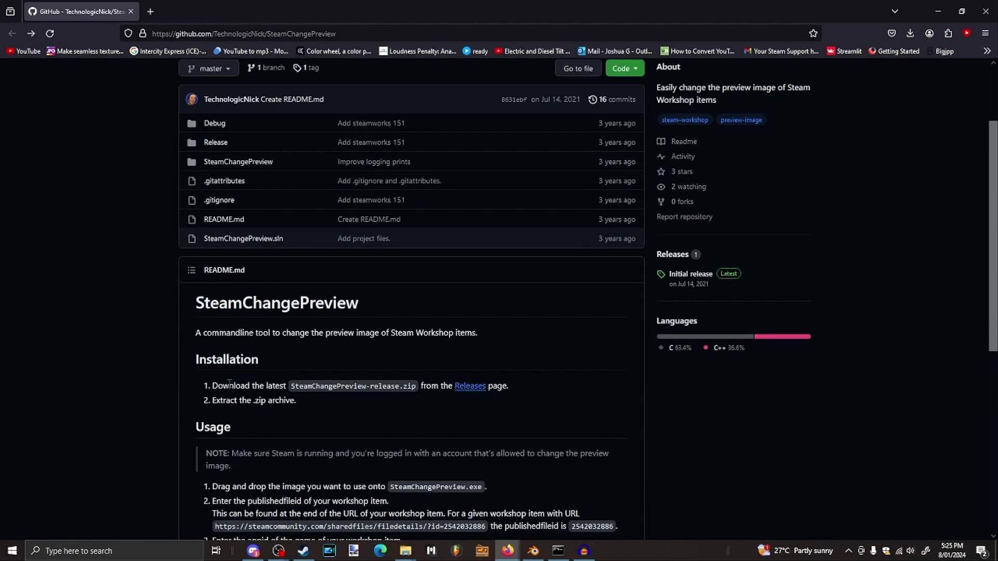
left_click_drag(212, 386, 304, 402)
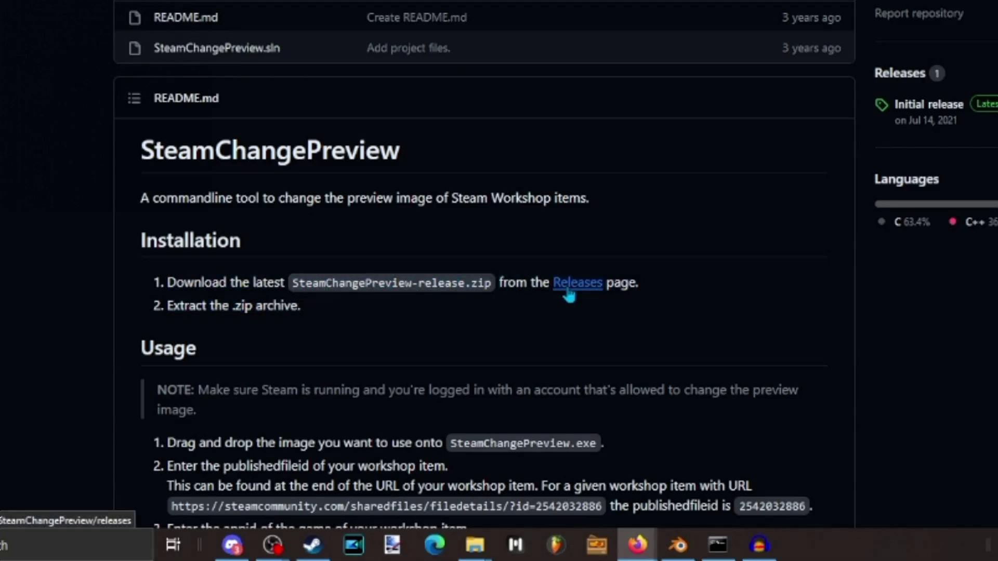
left_click(572, 285)
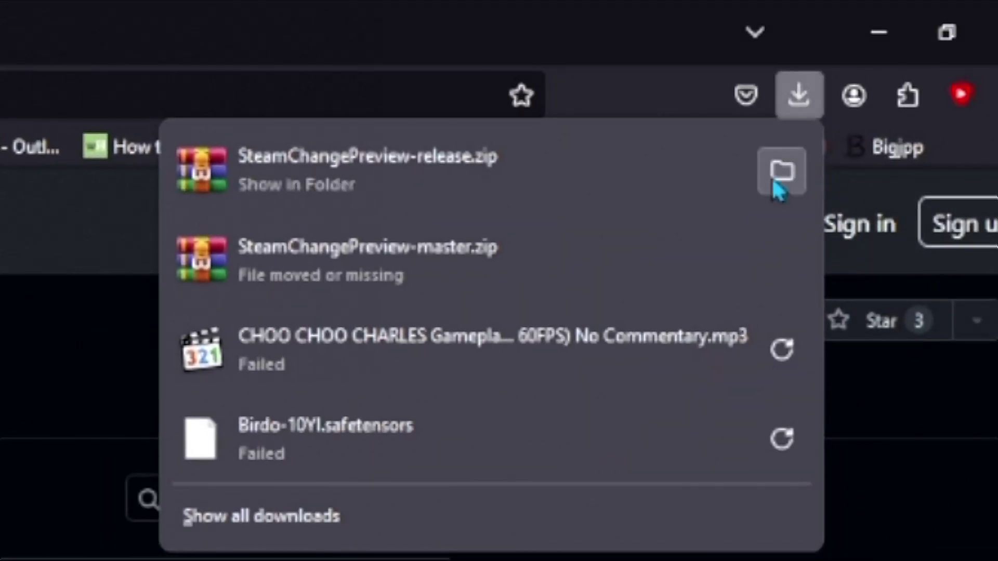
left_click(775, 179)
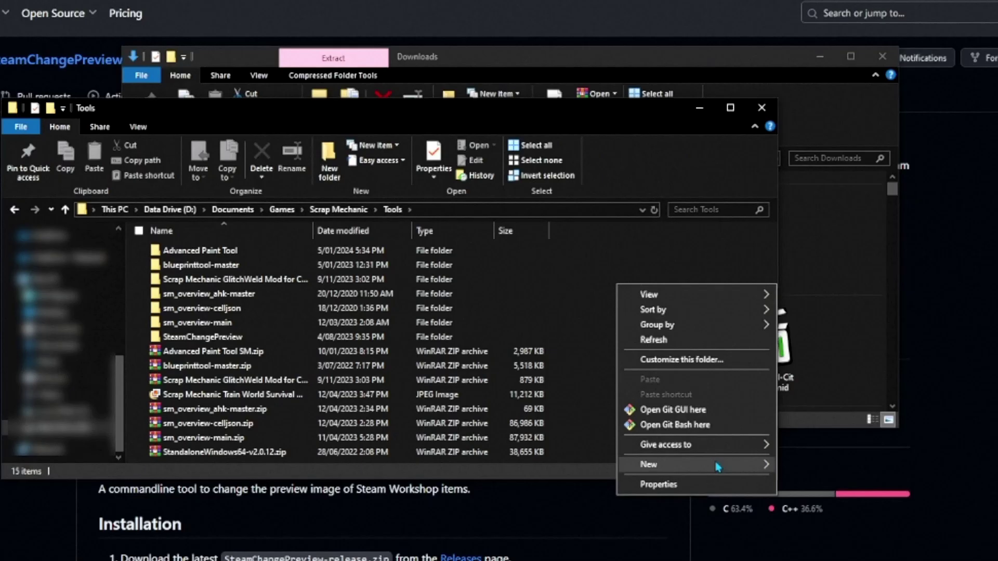
Create a folder named "Steam Change Preview2" in the Scrap Mechanic Tools folder
mouse_move(717, 466)
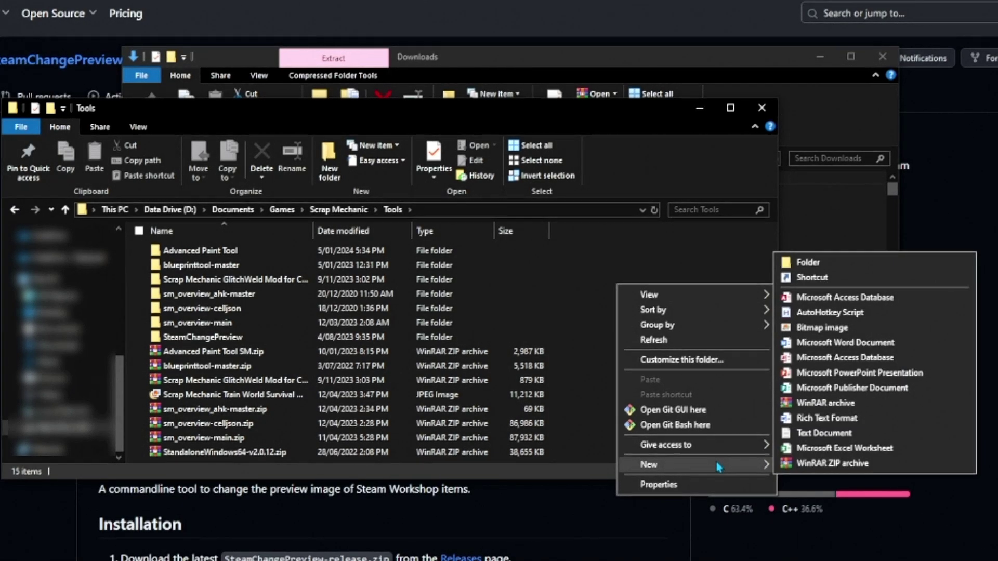
left_click(832, 269)
key("Return")
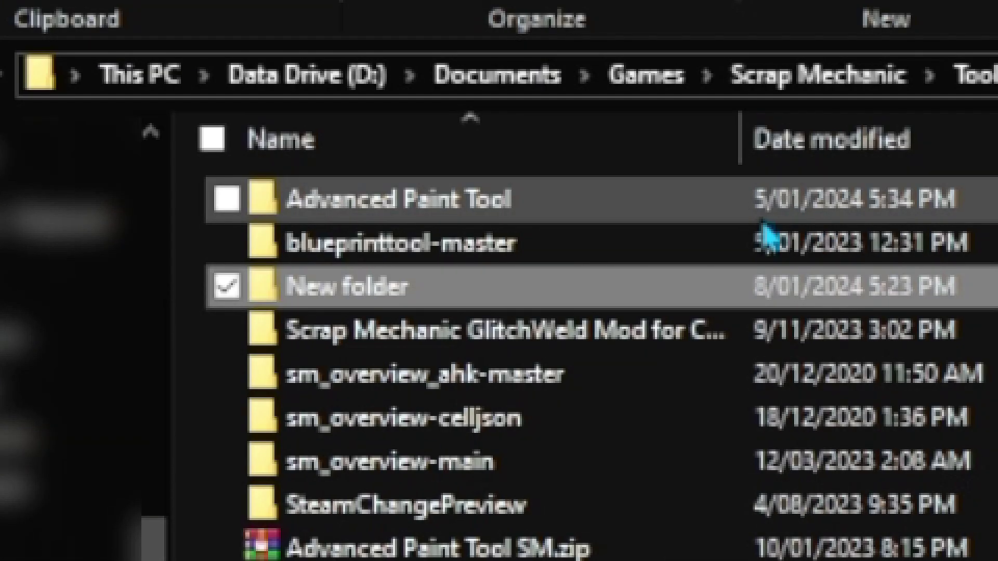
key("F2")
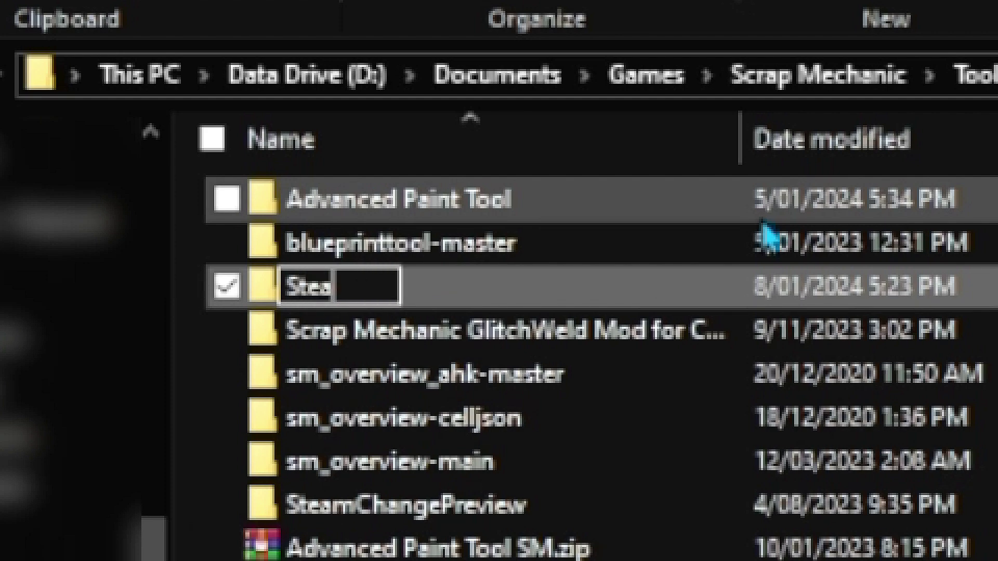
type("Steam Change Preview2")
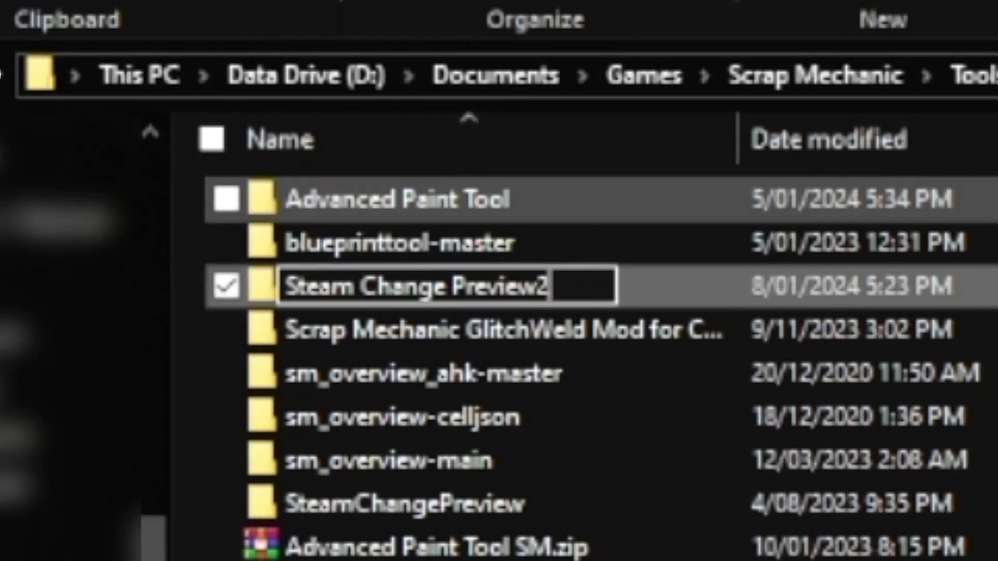
key("Return")
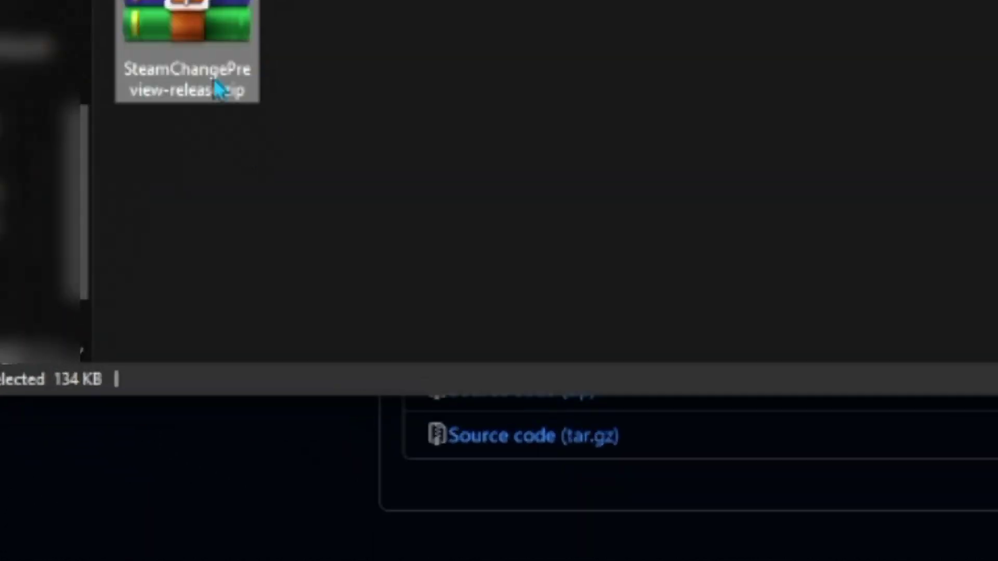
Place SteamChangePreview-release.zip from Downloads in the Steam Change Preview2 folder and extract its contents there
right_click(289, 306)
left_click(328, 508)
right_click(537, 318)
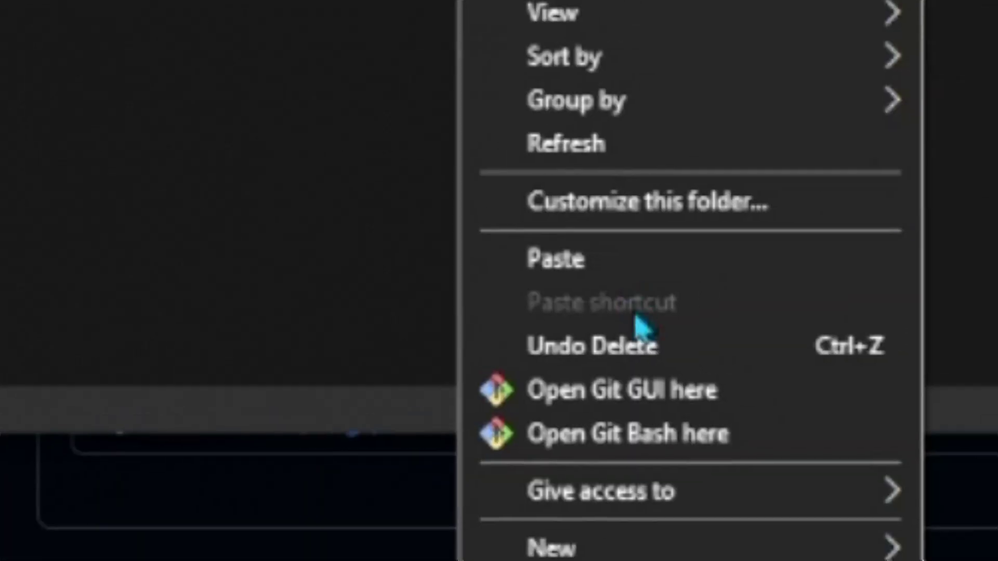
left_click(572, 260)
right_click(231, 87)
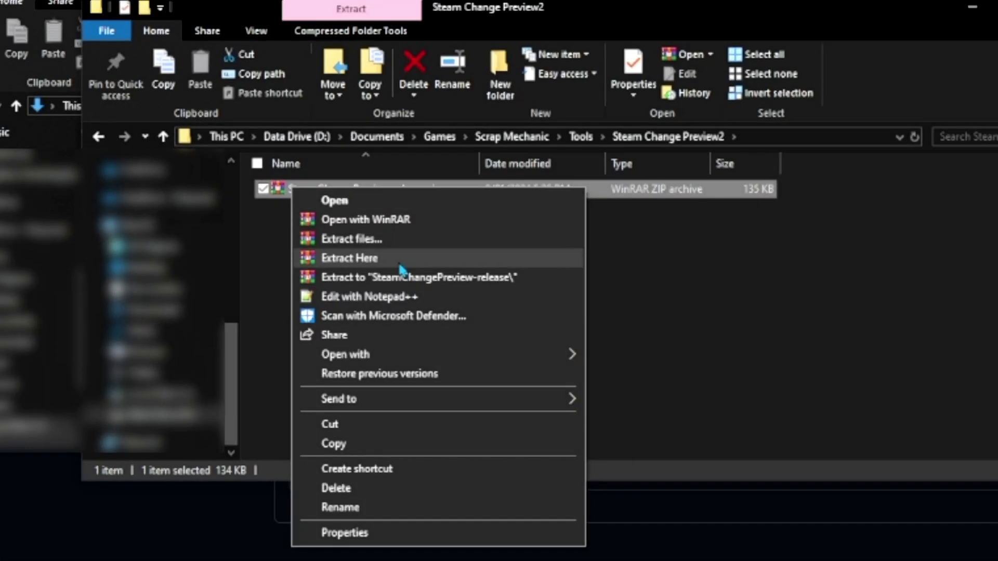
left_click(399, 263)
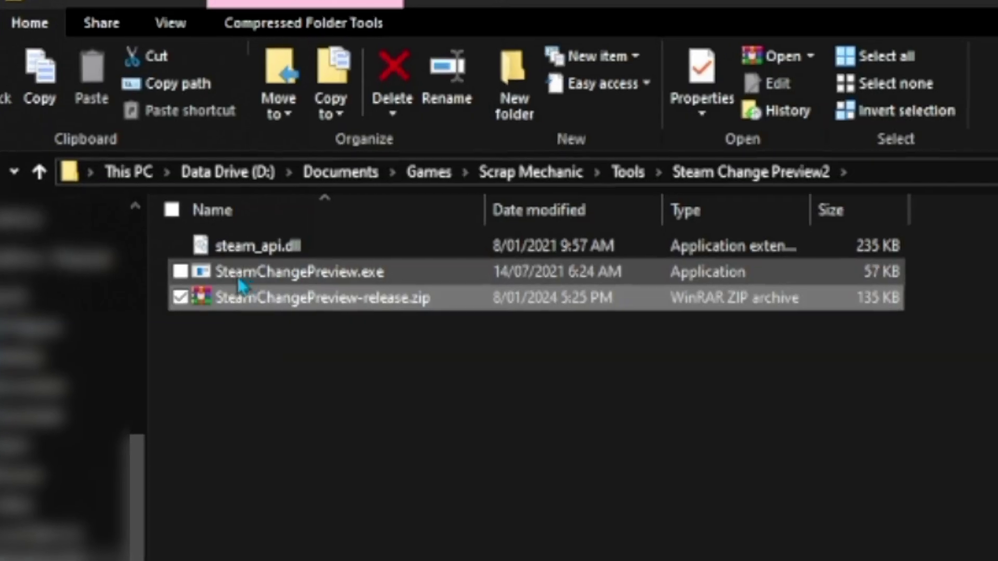
left_click(452, 210)
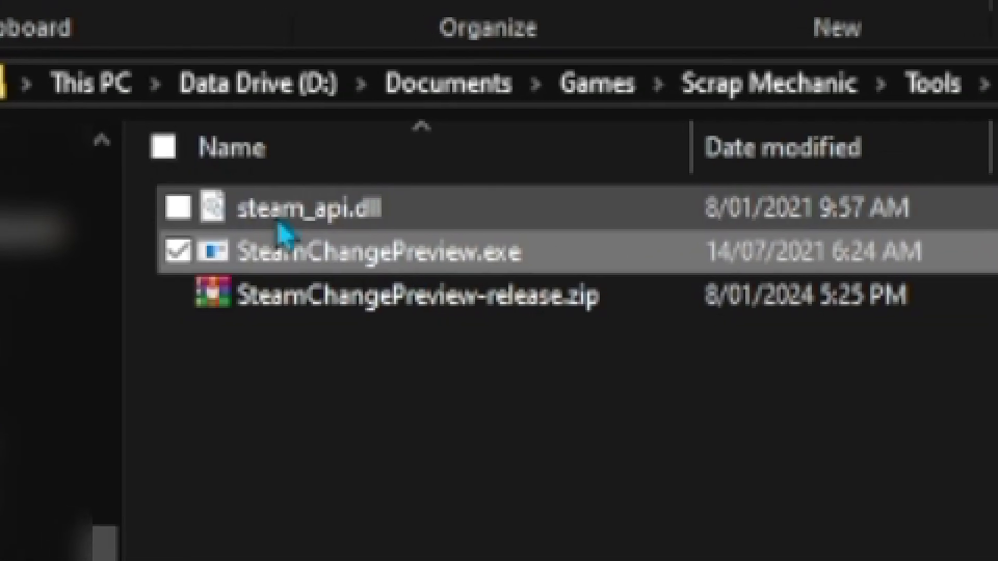
left_click(303, 218)
right_click(300, 222)
left_click(410, 224)
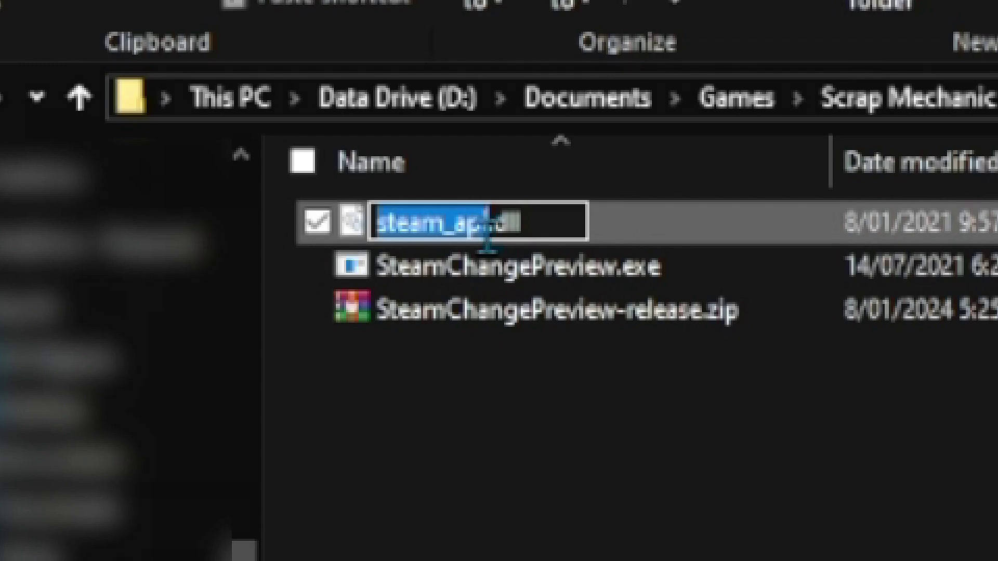
left_click(703, 245)
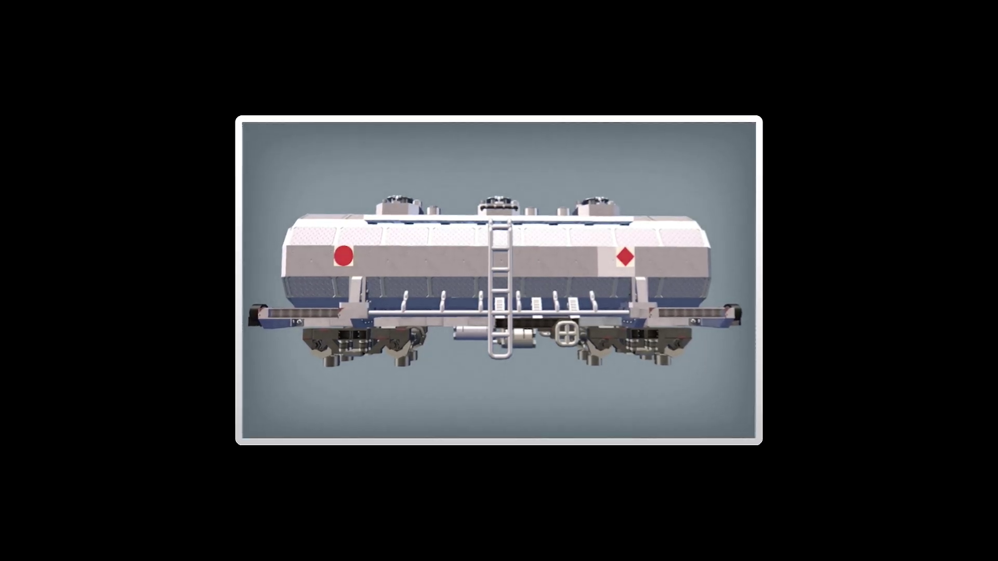
In Scrap Mechanic, dismiss the workshop download error and start play in Creative mode
key("super")
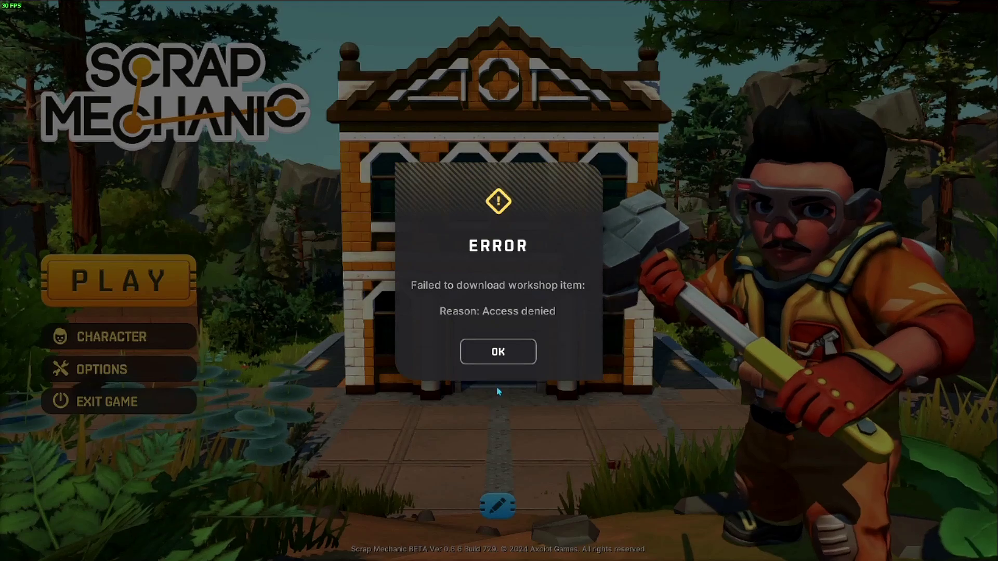
left_click(496, 354)
left_click(111, 269)
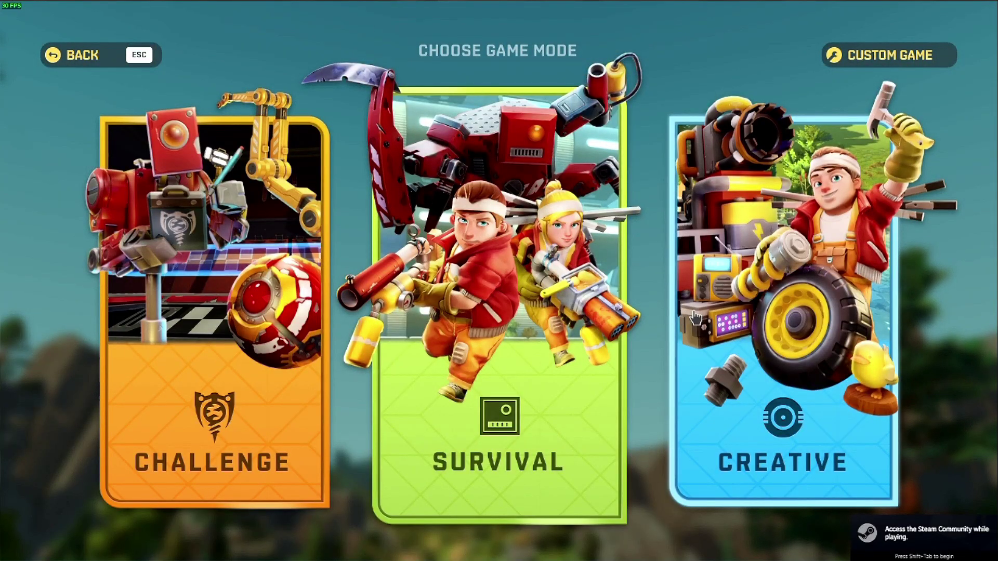
left_click(695, 316)
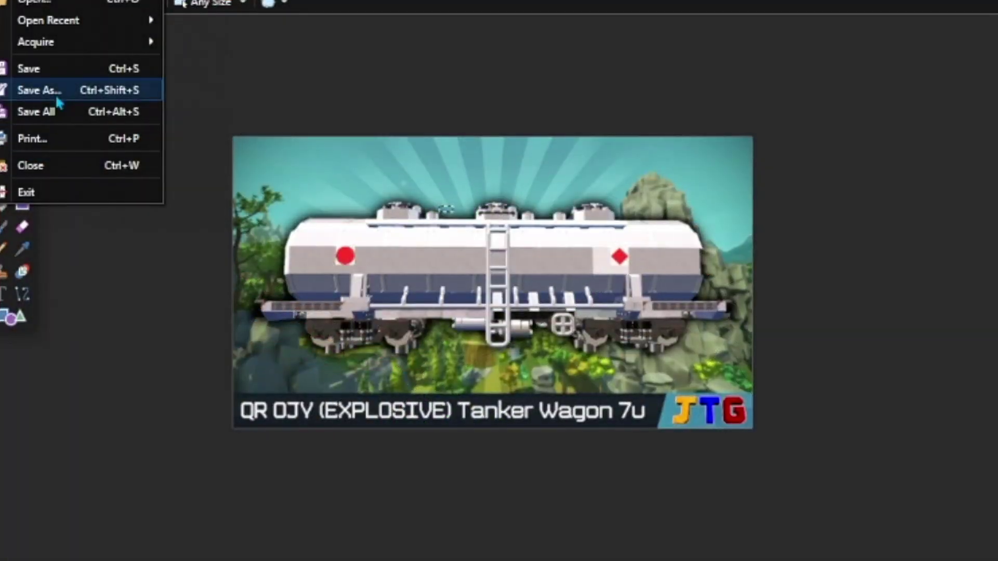
In paint.net, save the tanker wagon image as the JPEG file "Tanker Thumbnail.jpg" in the Scrap Mechanic folder
left_click(36, 92)
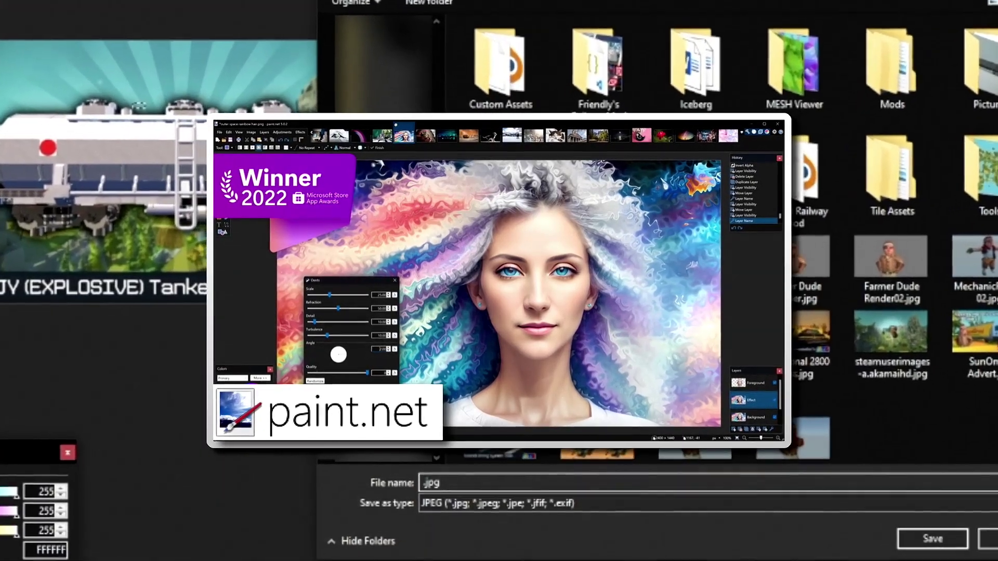
type("T")
type("anker")
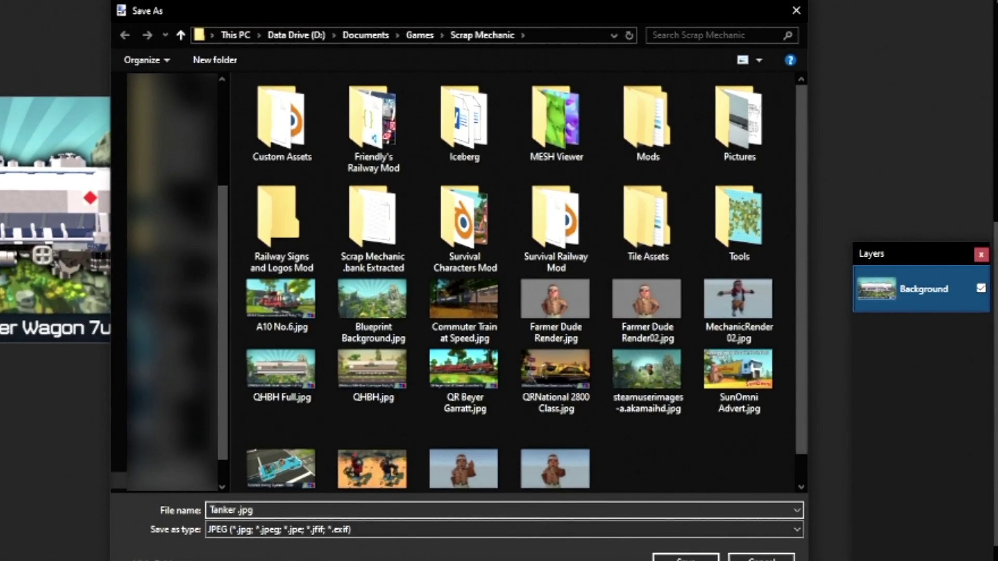
type(" Thub")
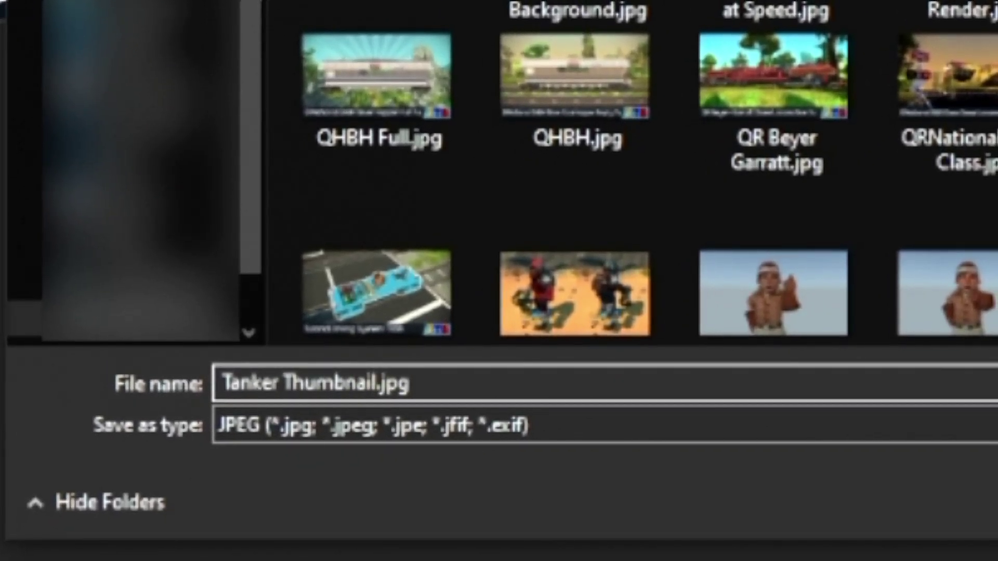
key("Return")
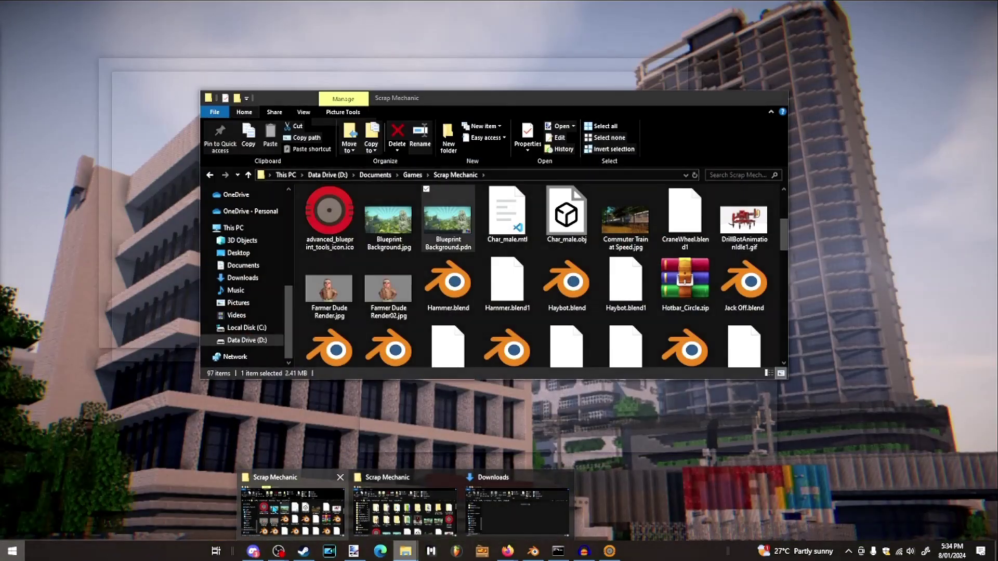
Switch to File Explorer and select Tanker Thumbnail.jpg in the Scrap Mechanic folder
left_click(395, 509)
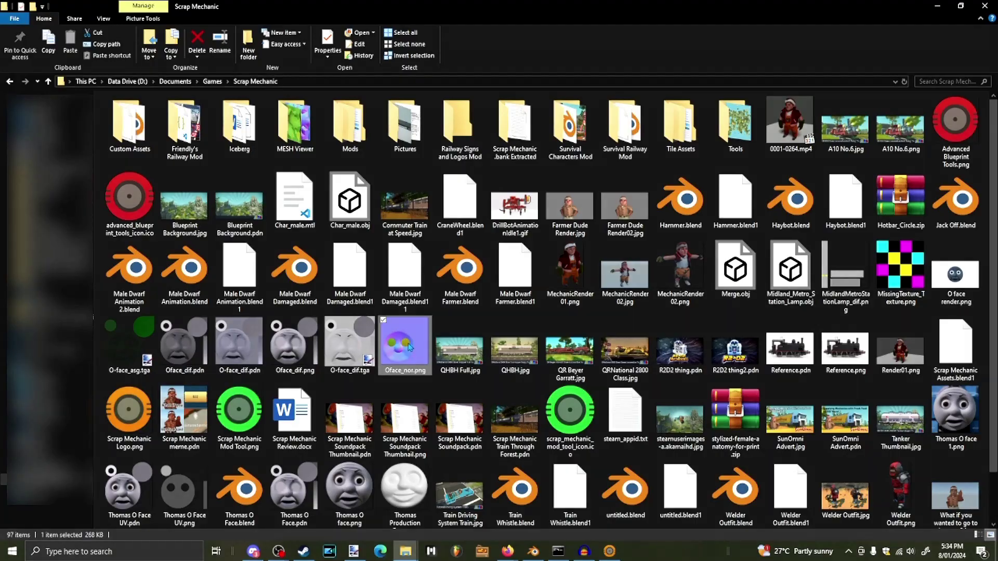
left_click(774, 383)
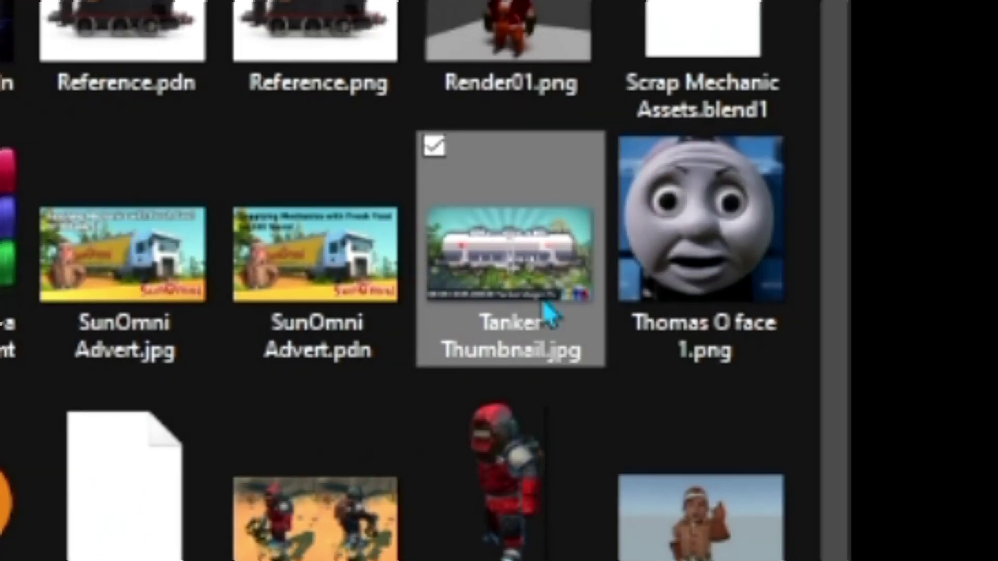
right_click(551, 317)
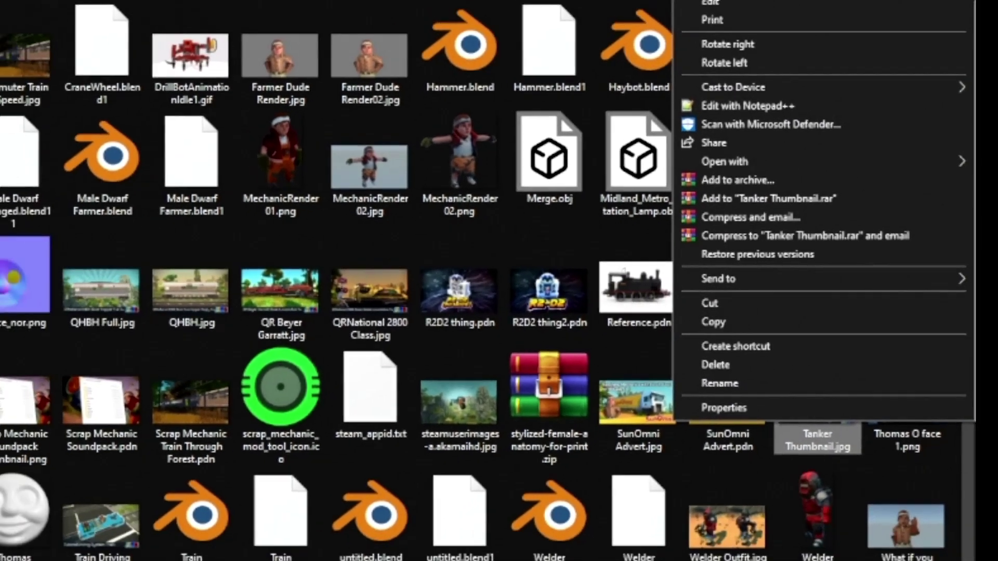
Open the Steam Change Preview2 folder inside Tools in the second Explorer window and open Tanker Thumbnail.jpg with SteamChangePreview.exe
left_click(406, 551)
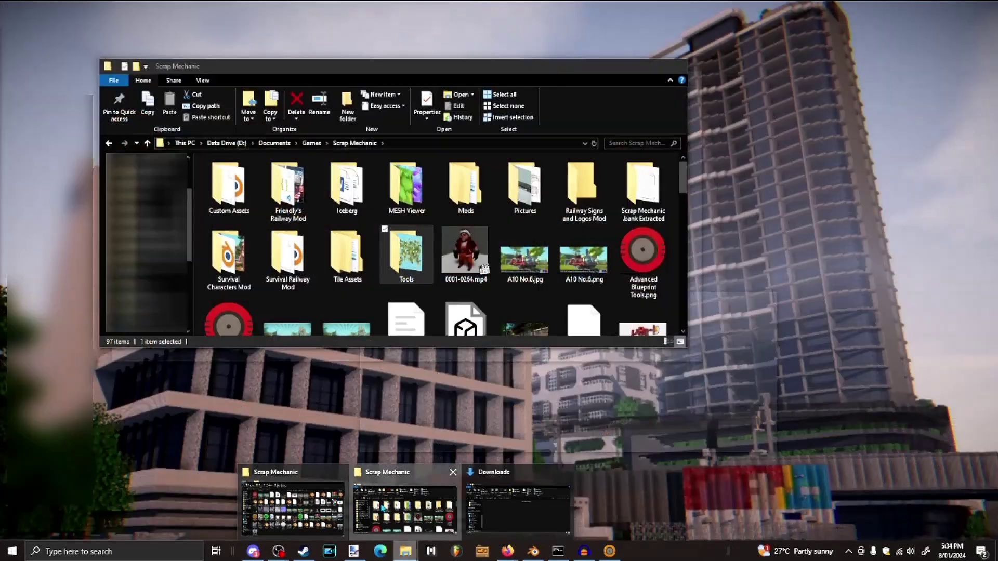
left_click(383, 508)
double_click(406, 249)
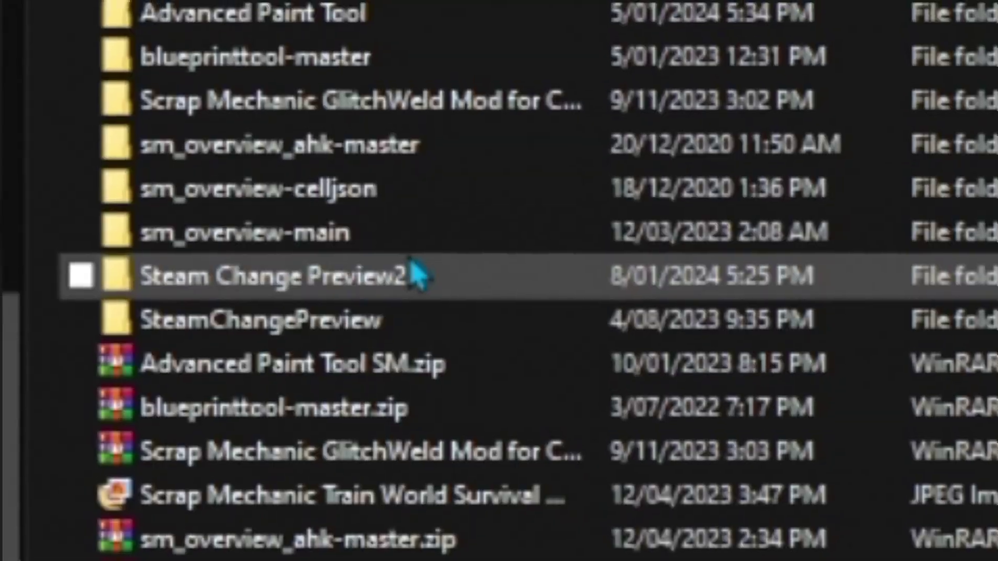
double_click(401, 265)
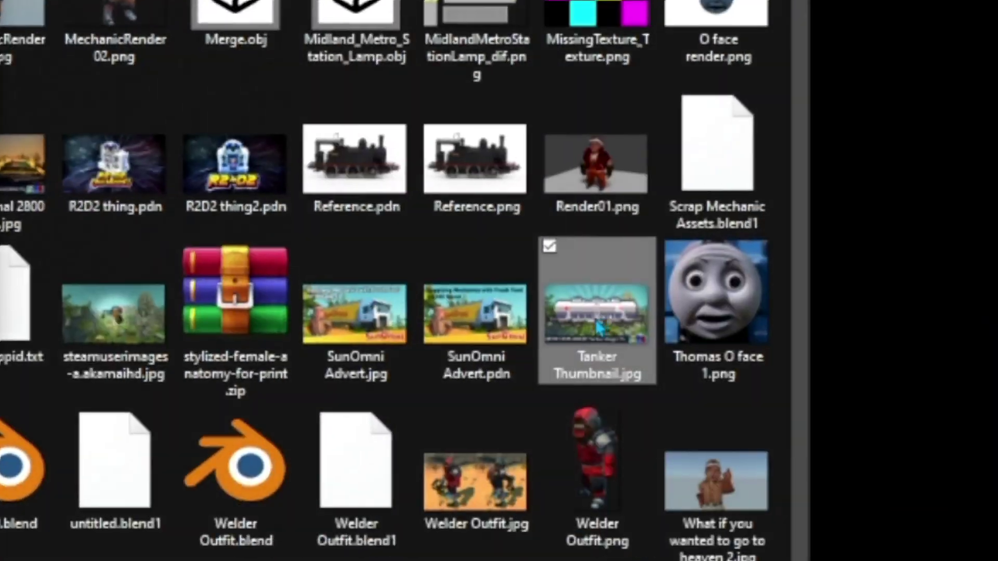
left_click_drag(595, 341, 459, 329)
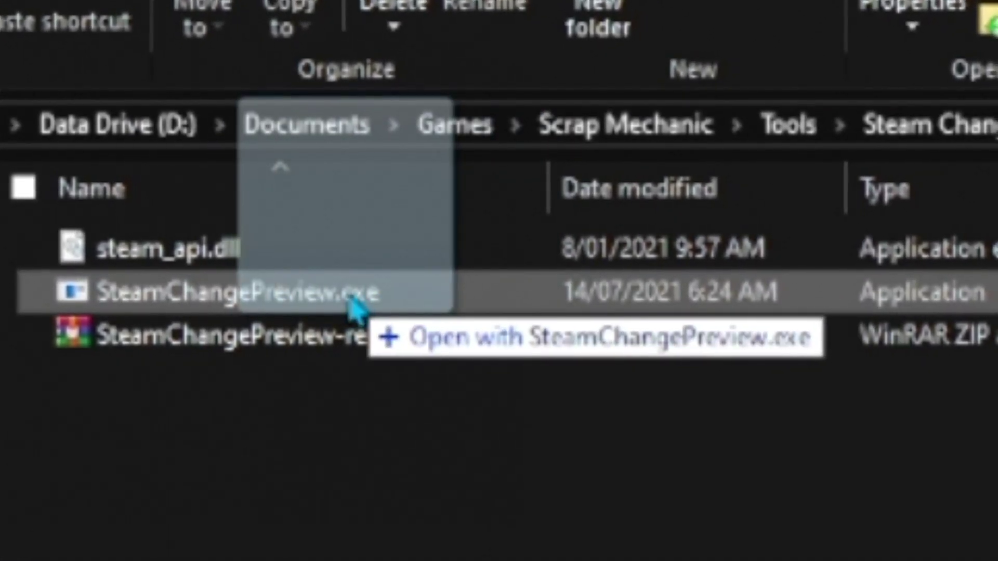
left_click_drag(351, 301, 359, 304)
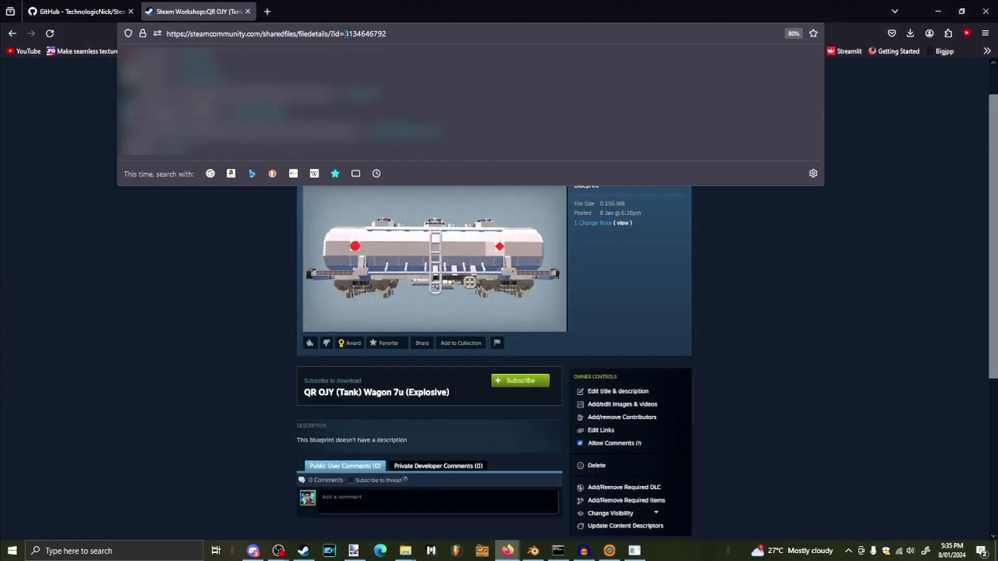
double_click(346, 33)
key("ctrl+c")
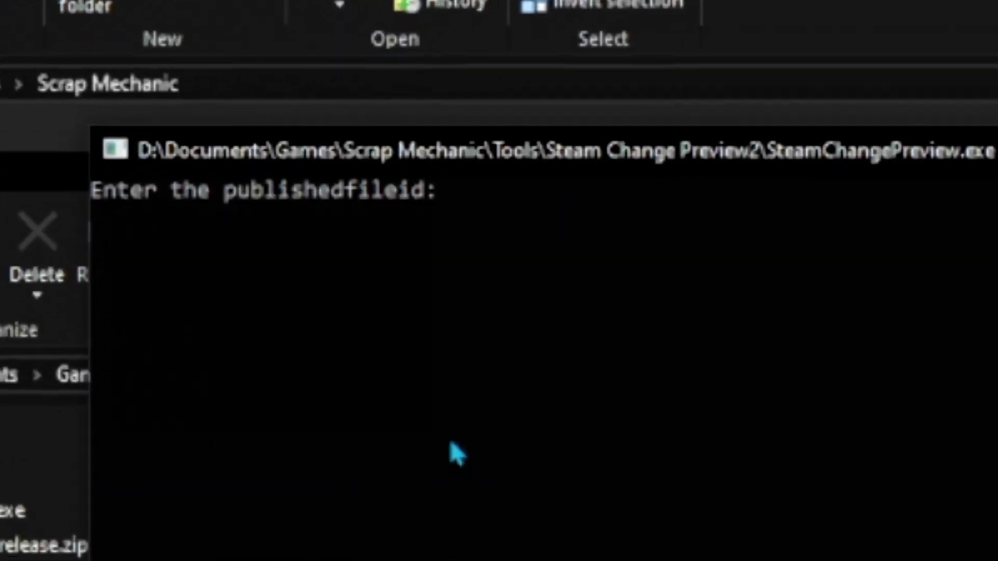
left_click(600, 319)
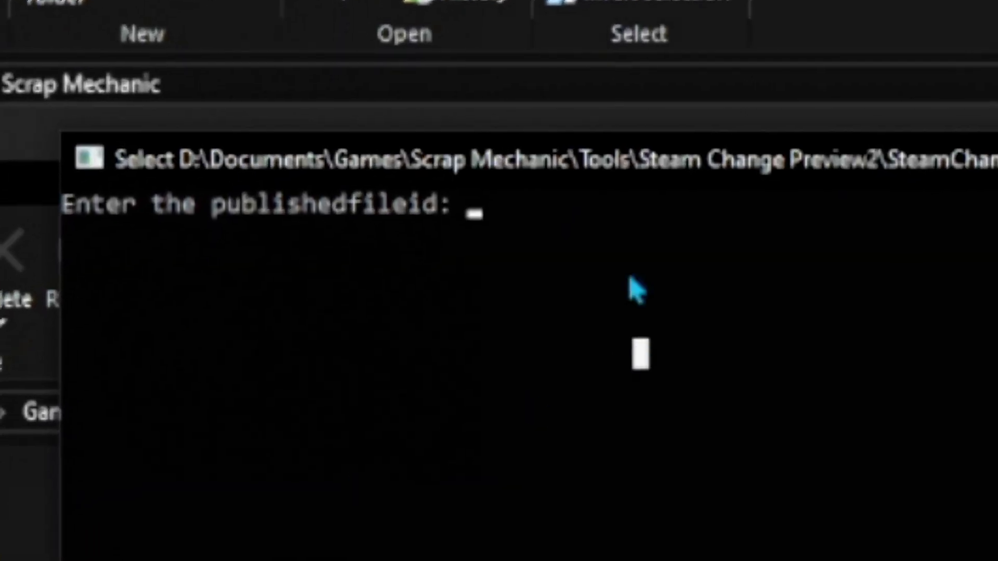
key("ctrl+v")
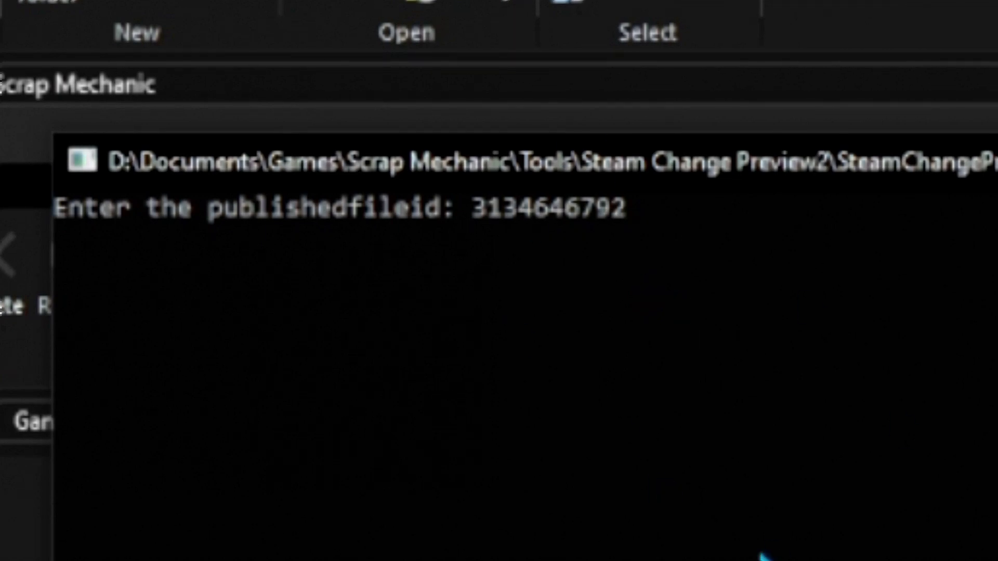
key("Return")
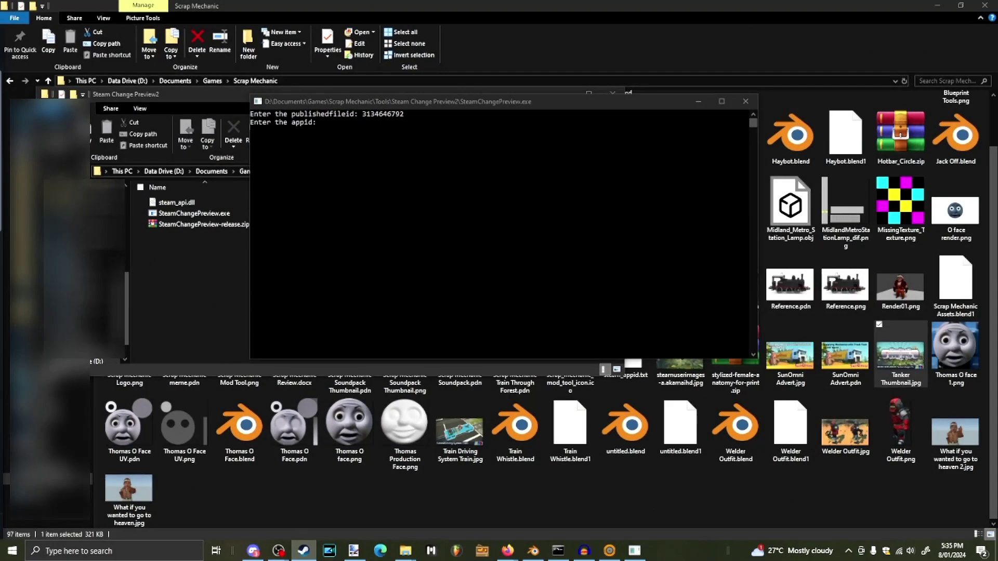
Check Scrap Mechanic's page in the Steam library and enter 387990 as the app ID in SteamChangePreview
left_click(304, 550)
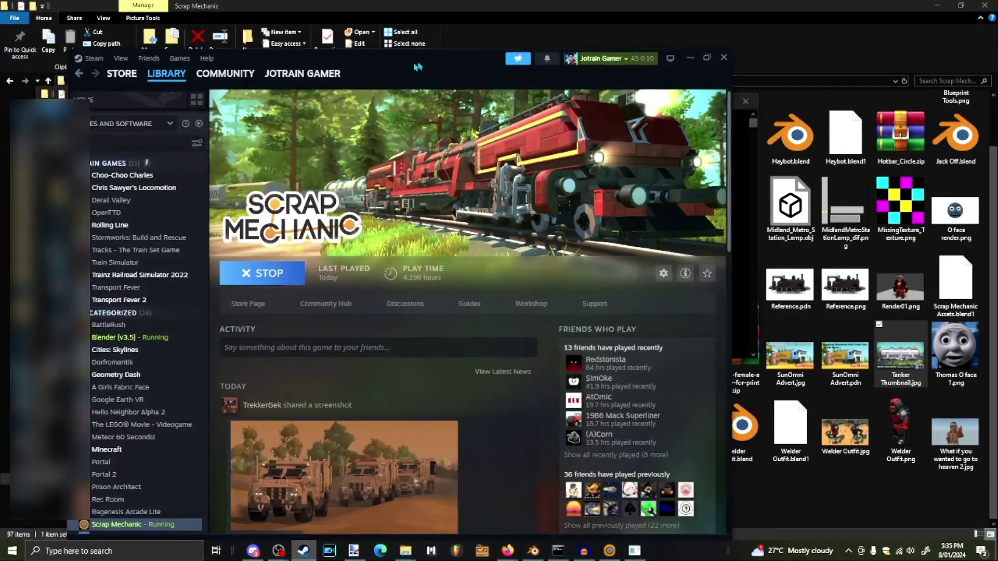
left_click_drag(416, 67, 409, 70)
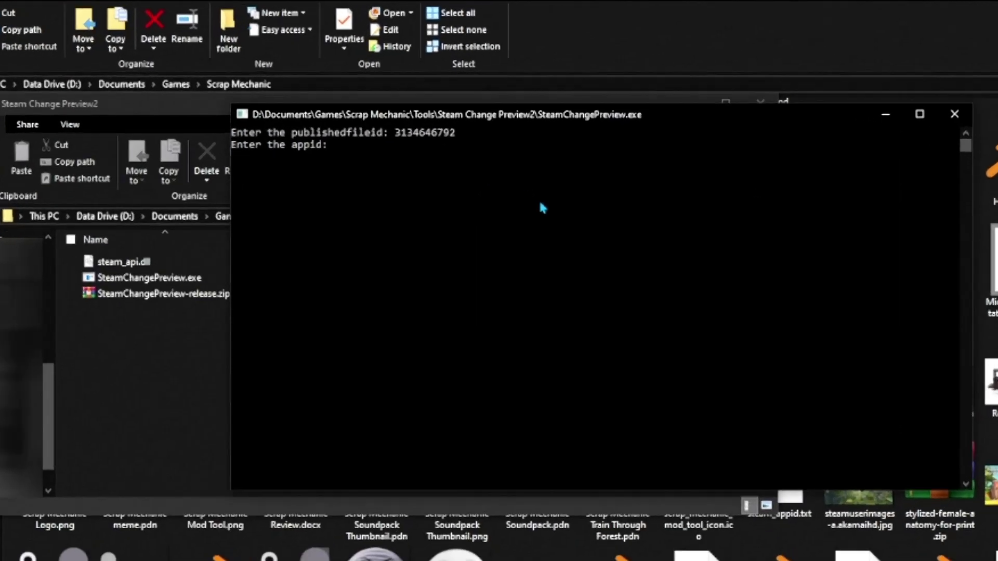
type("387")
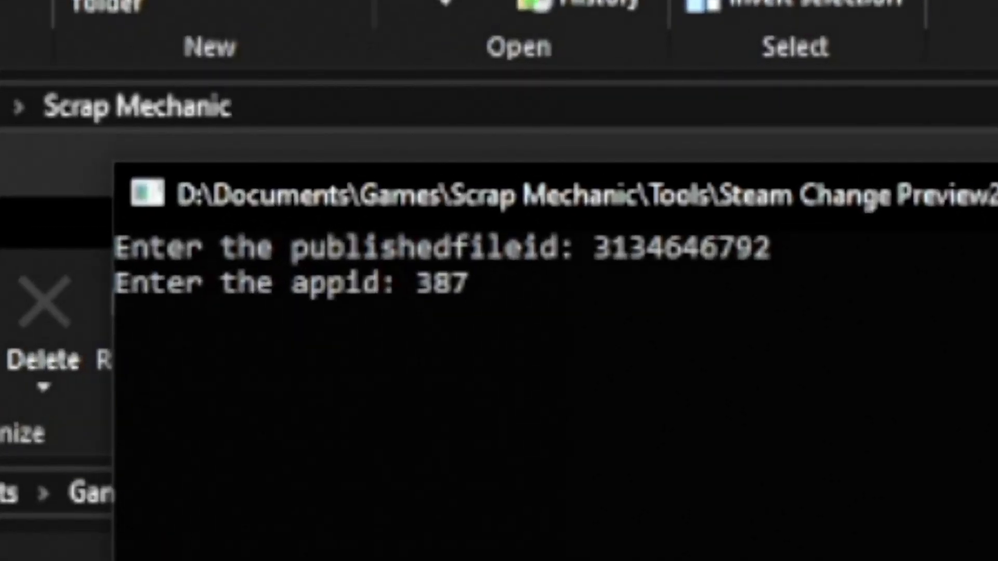
type("990")
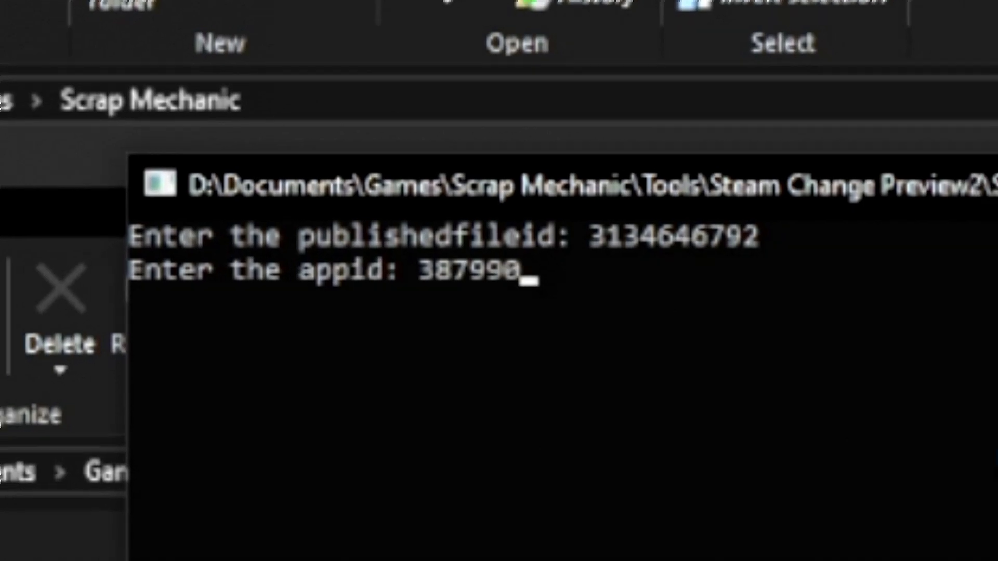
key("super")
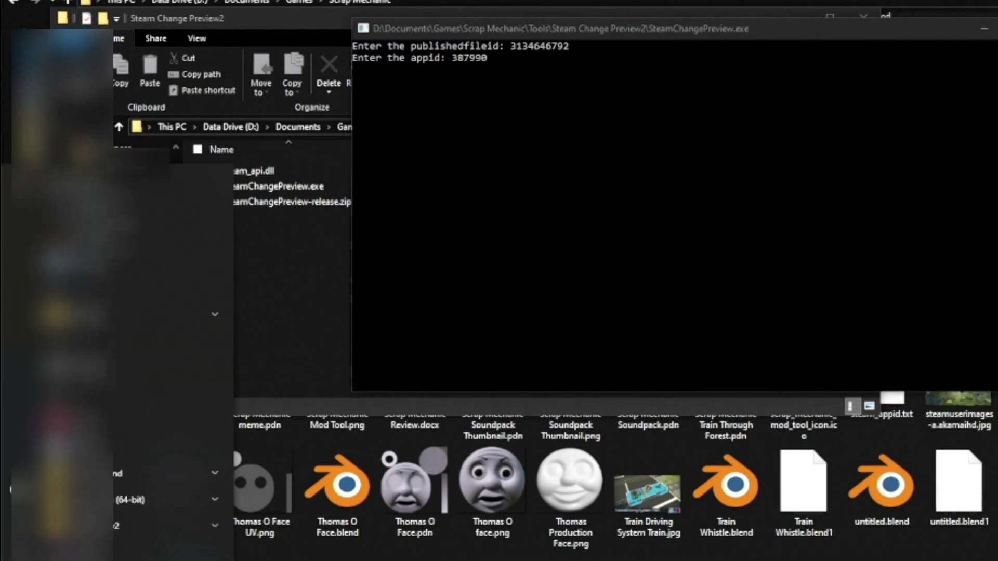
type("notepad")
key("Return")
type("https://store.steampowered.com/app/387990/Scrap_Mechanic/")
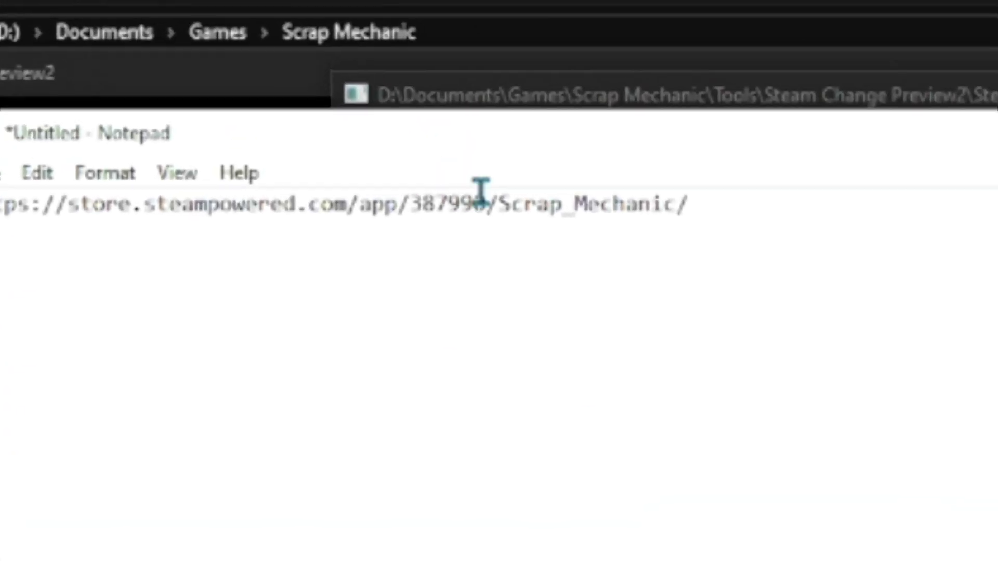
left_click_drag(431, 96, 393, 96)
key("alt+Tab")
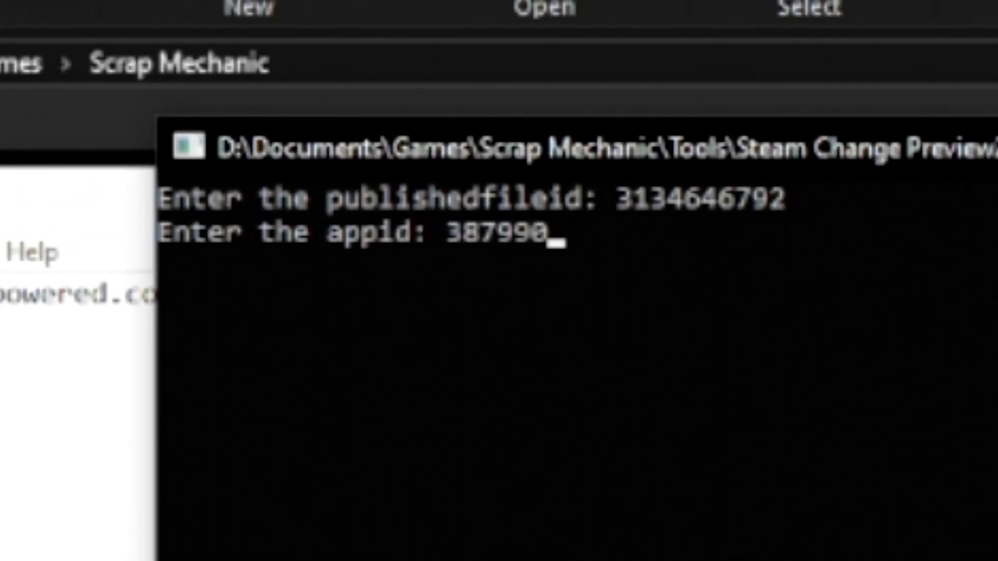
Submit the app ID in SteamChangePreview and close the Notepad note
key("BackSpace")
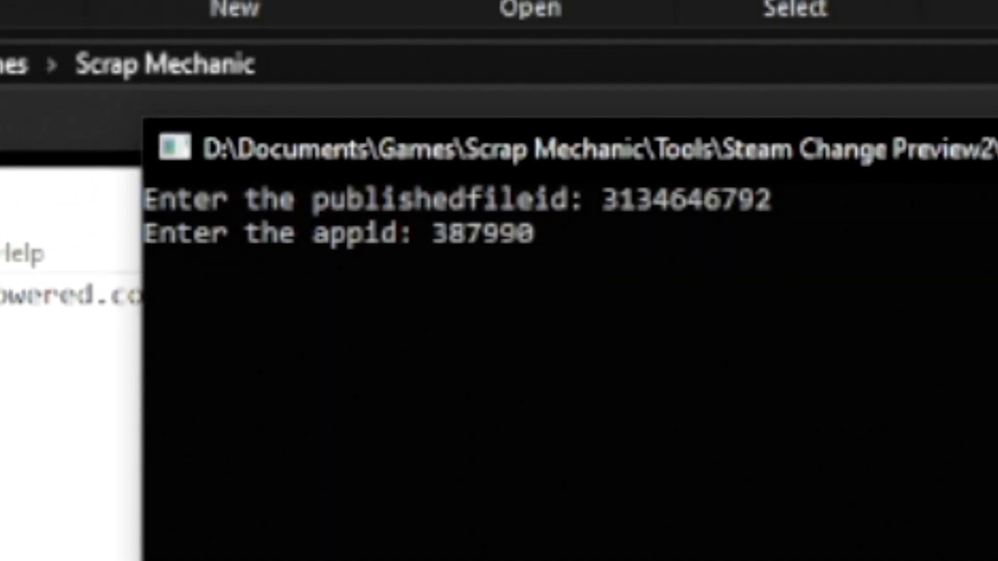
key("Return")
key("alt+Tab")
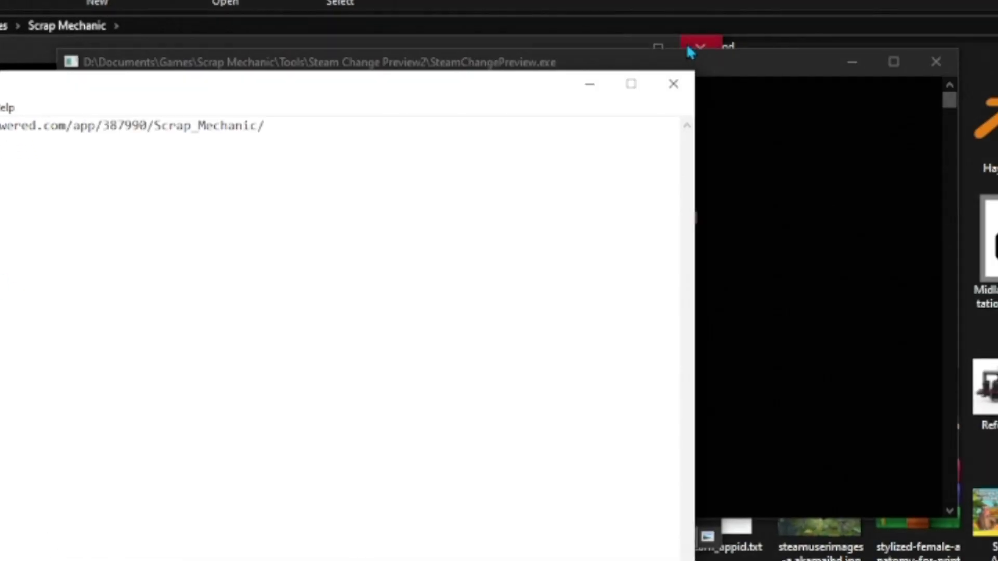
left_click(527, 371)
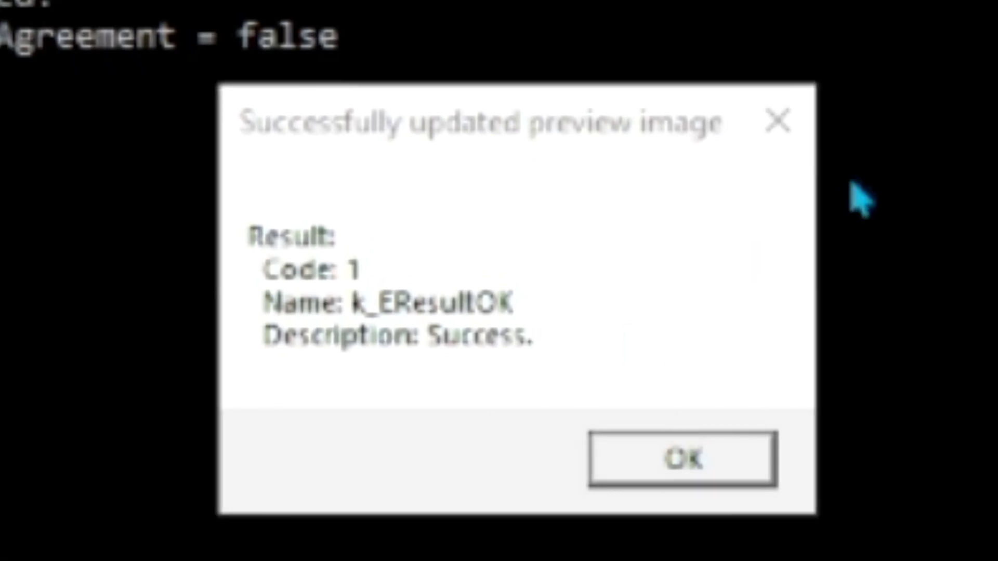
Dismiss the result dialog and review the update log in the SteamChangePreview console
left_click_drag(571, 123, 997, 186)
key("Return")
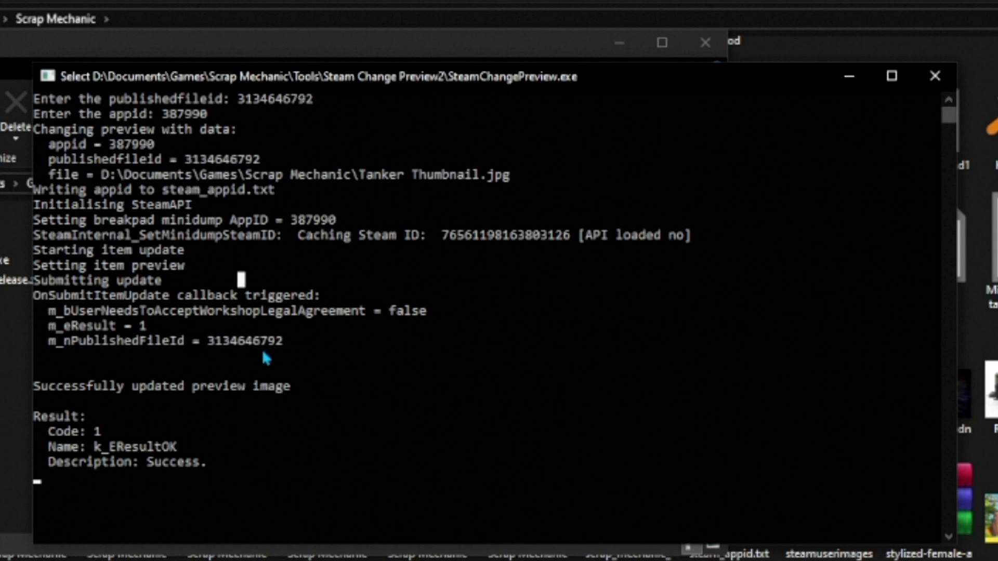
left_click_drag(211, 480, 145, 295)
left_click(151, 387)
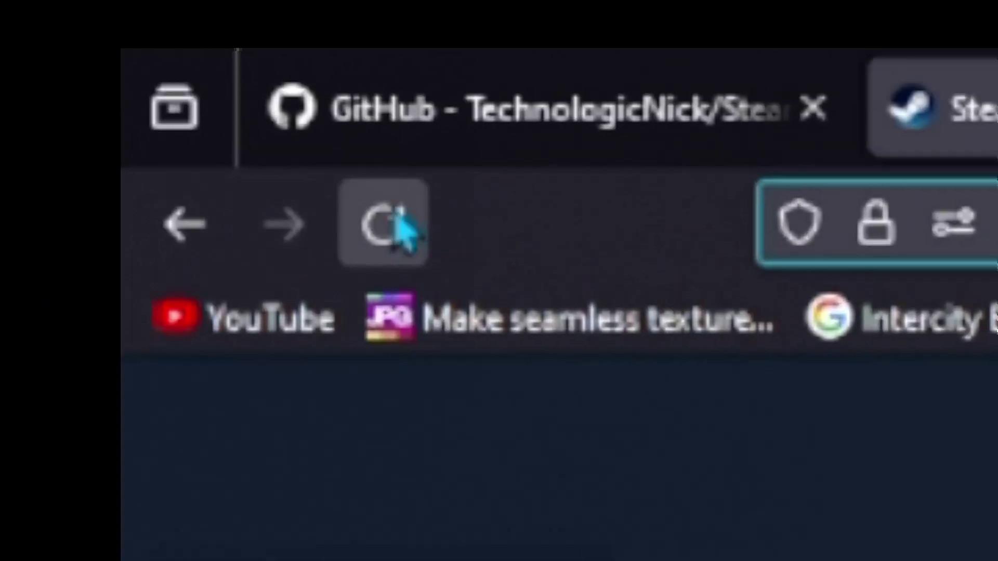
Switch to the browser, reload the tank wagon's workshop page and view its preview image enlarged
left_click(11, 33)
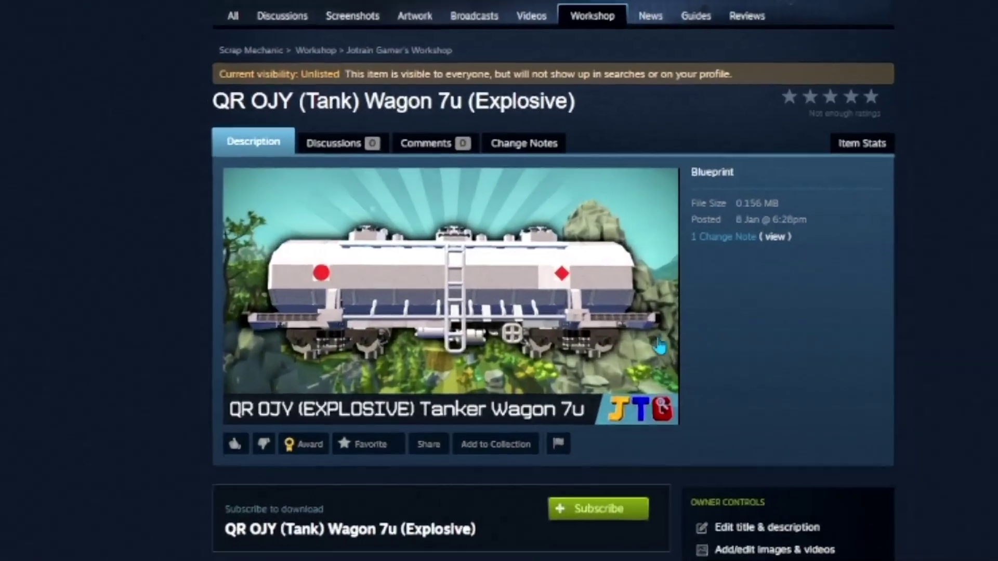
left_click(567, 334)
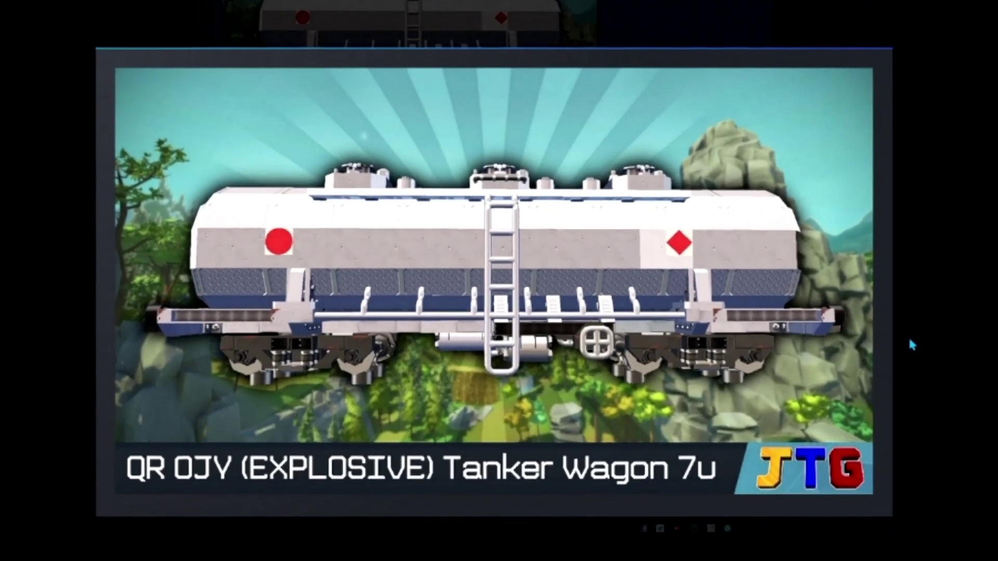
left_click(912, 343)
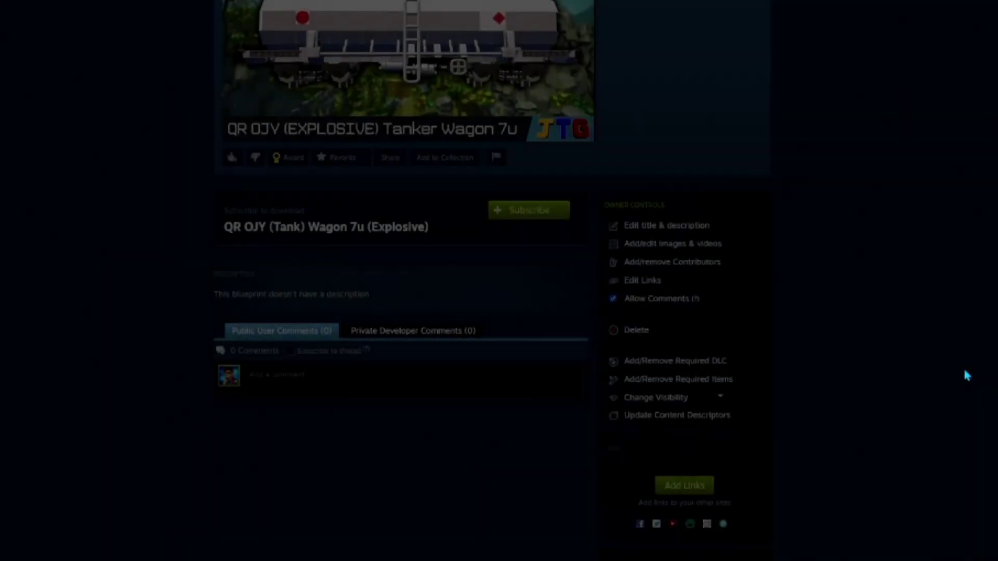
scroll(283, 162, "up", 2)
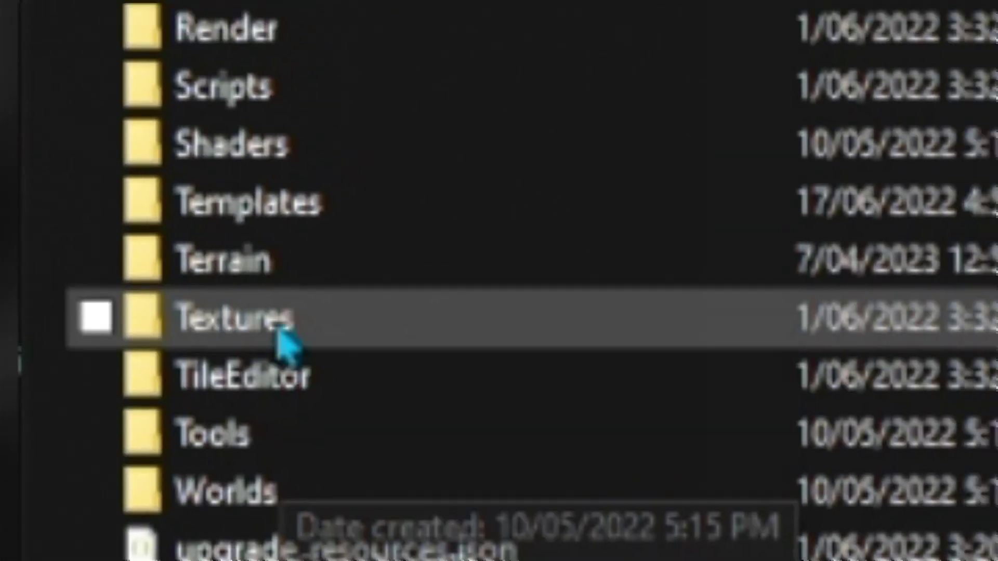
In File Explorer, open the Gui folder inside Scrap Mechanic's Data\Textures folder and delete the extra image beside steam_preview_background.png
double_click(314, 293)
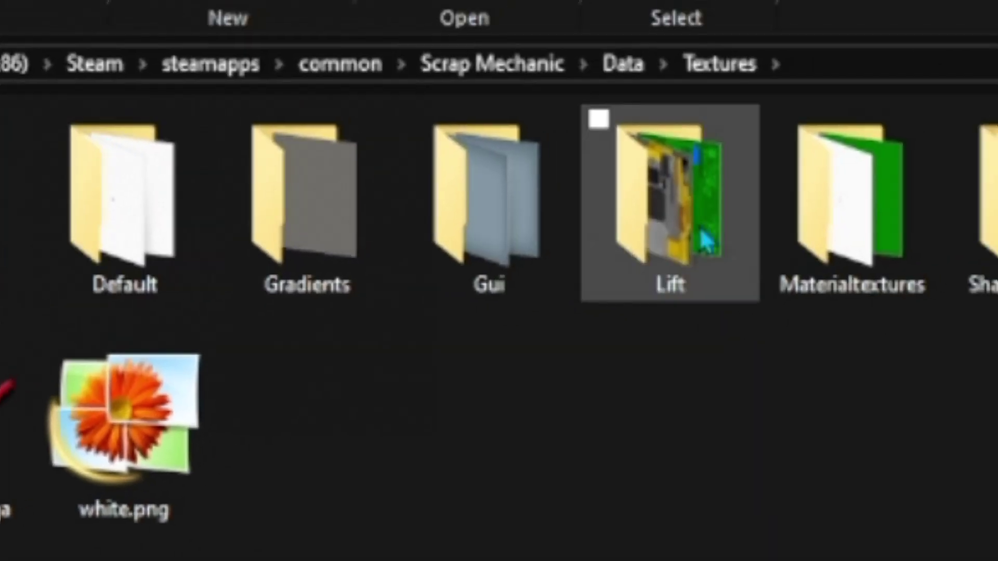
double_click(475, 219)
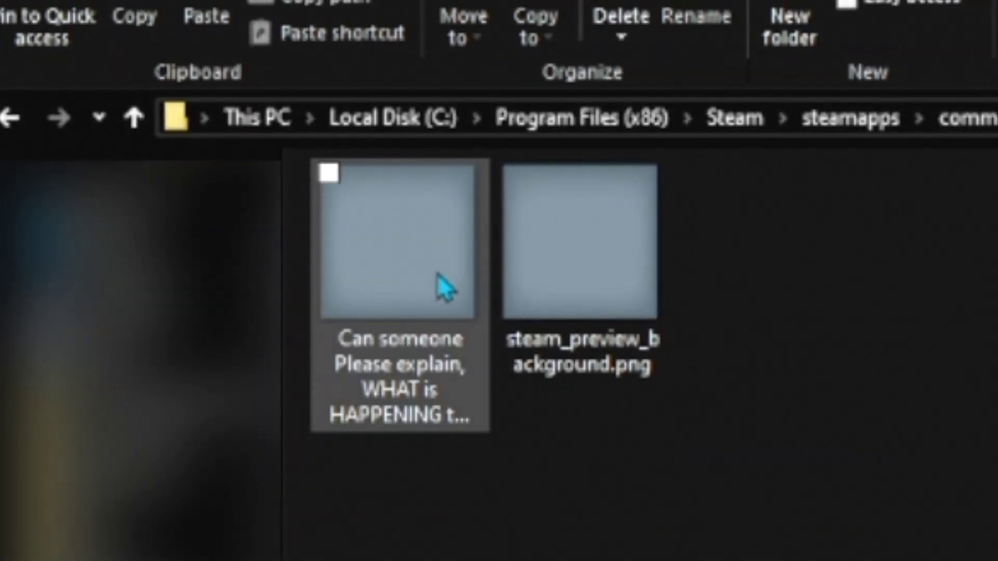
key("Delete")
Open steam_preview_background.png for editing in paint.net
right_click(384, 267)
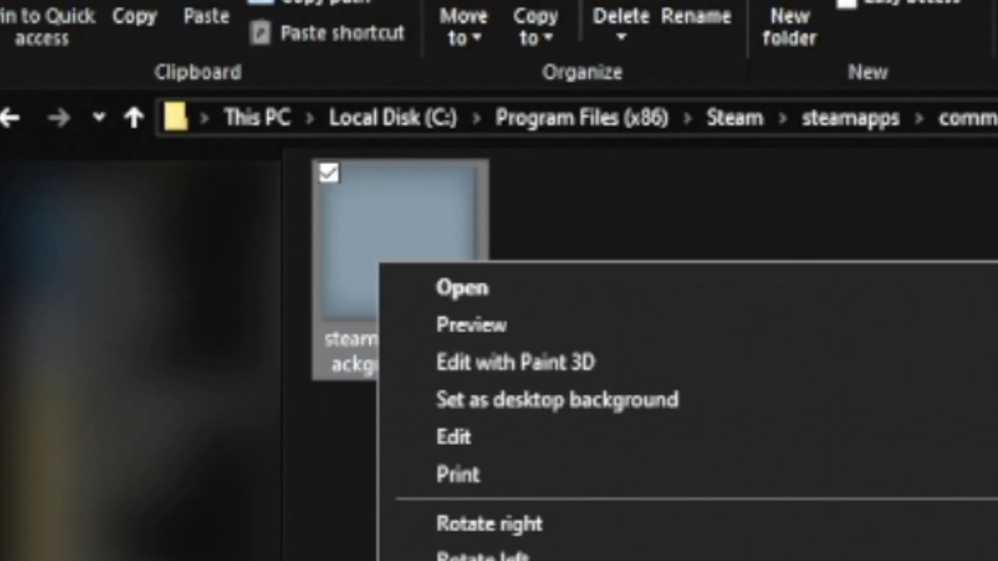
mouse_move(332, 291)
left_click(380, 340)
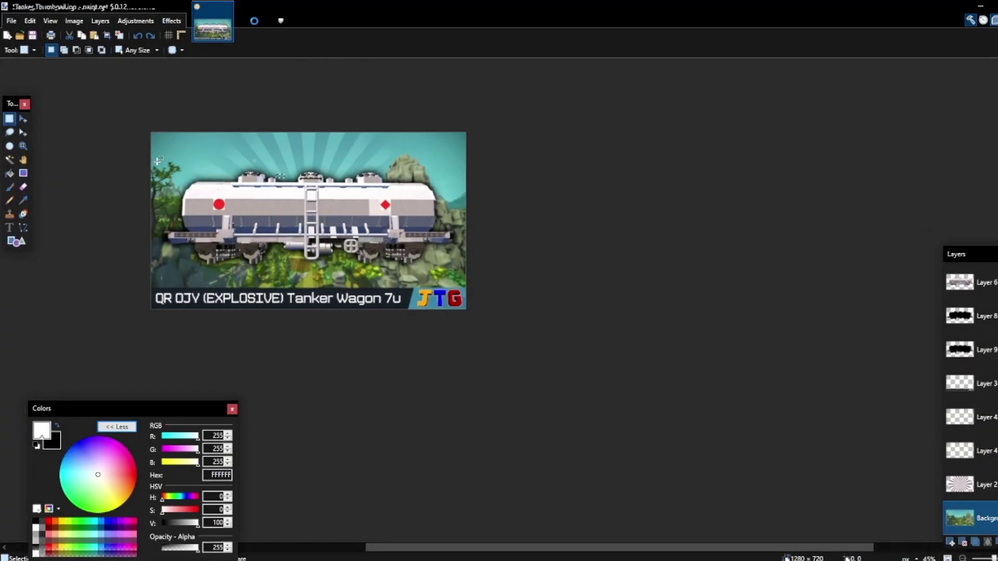
scroll(136, 190, "down", 3)
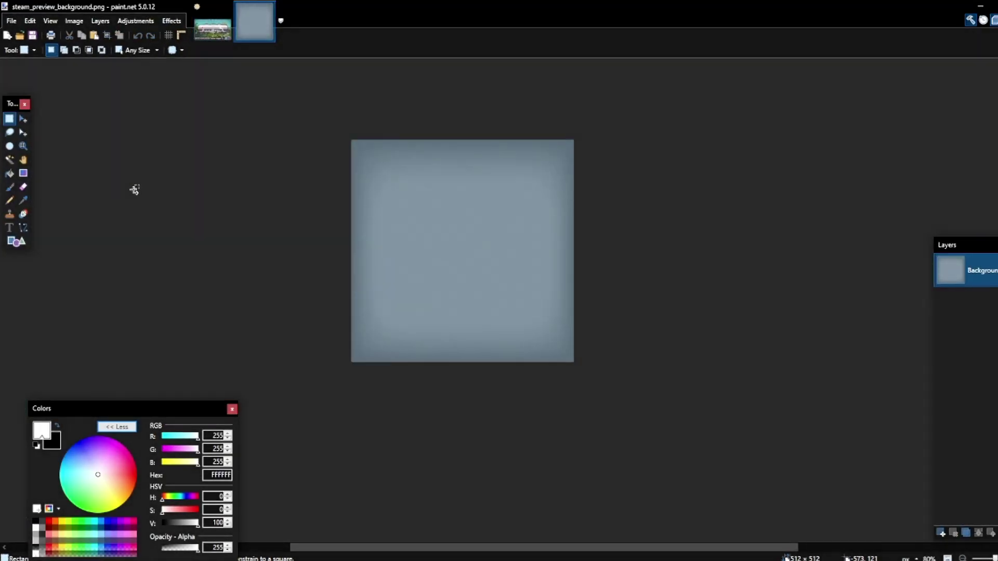
Try pasting the whole steam_preview_background image onto the Tanker Thumbnail image, and undo the paste
key("ctrl+a")
scroll(572, 193, "up", 2)
left_click(83, 21)
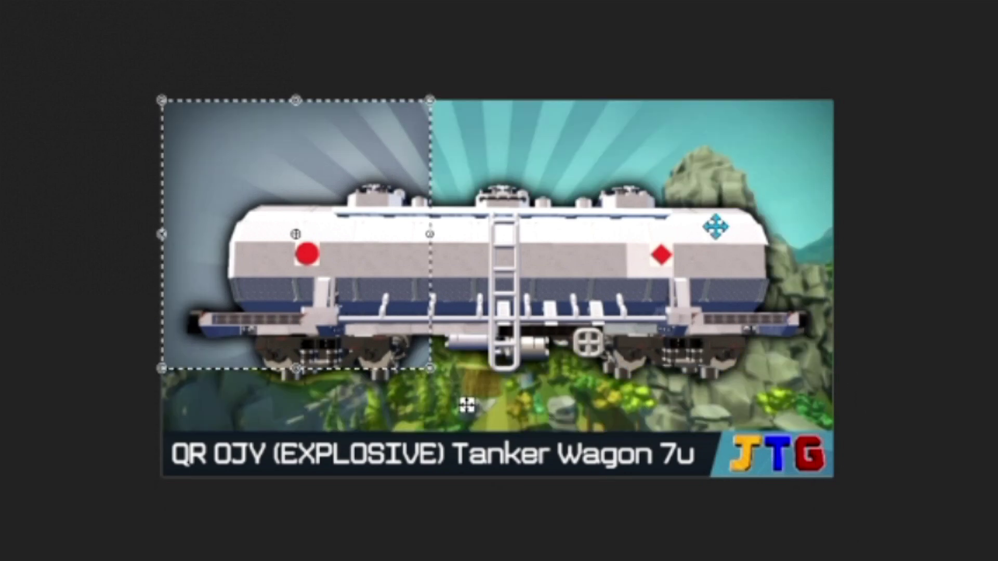
key("ctrl+z")
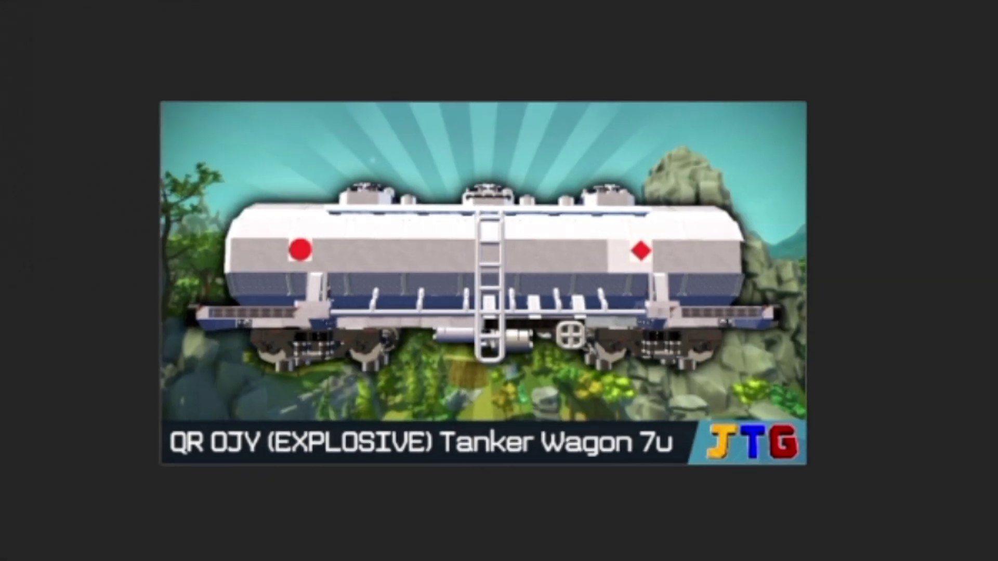
Hide the top five layers of the Tanker Thumbnail image, from Layer 7 down to Layer 9
left_click(971, 258)
left_click(971, 290)
left_click(972, 323)
left_click(971, 355)
left_click(972, 387)
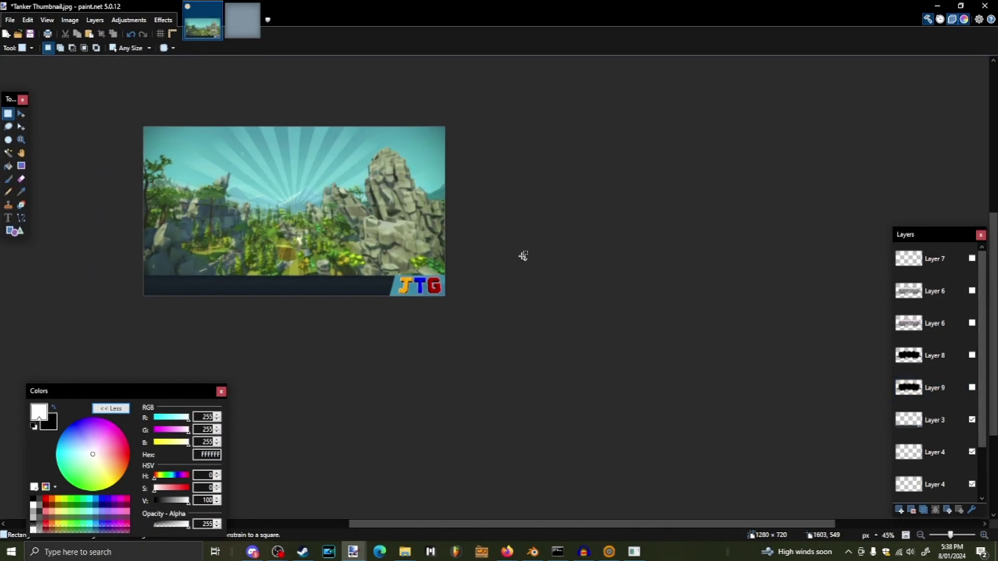
Copy the flattened Tanker Thumbnail backdrop and paste it into steam_preview_background.png, expanding the canvas to fit
key("ctrl+shift+f")
key("ctrl+a")
key("ctrl+z")
key("ctrl+z")
left_click(242, 23)
key("ctrl+v")
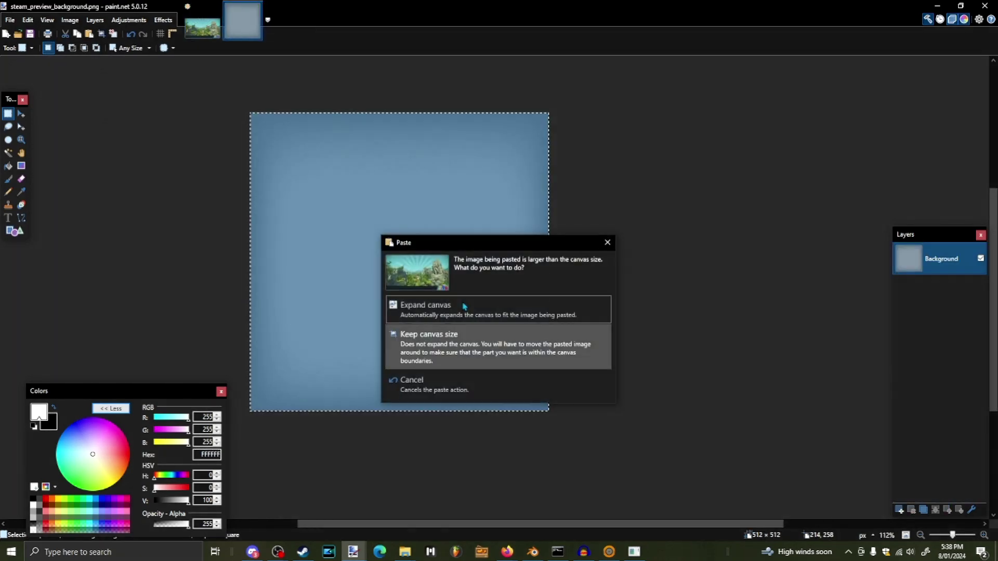
left_click(465, 309)
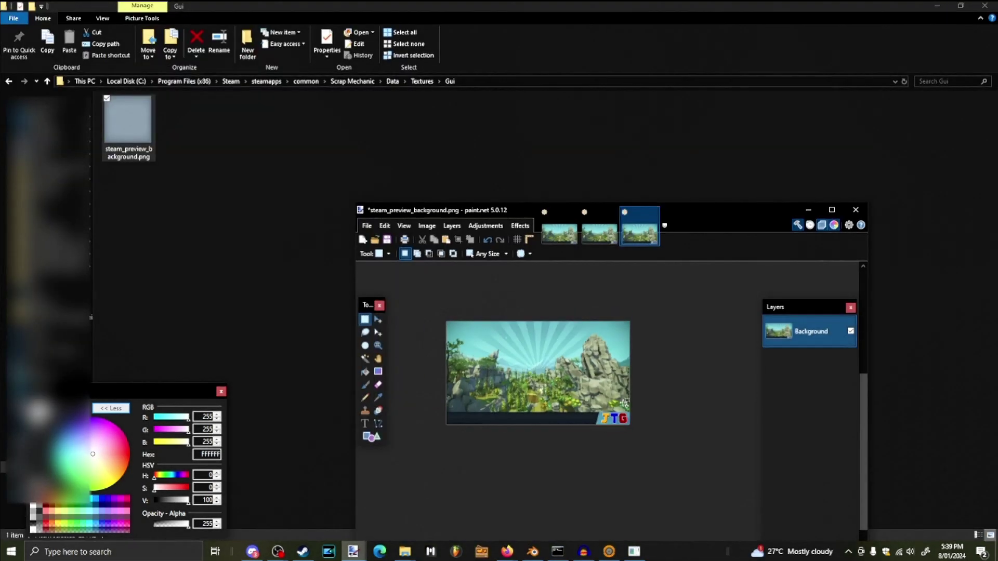
Save steam_preview_background.png with the bit depth on Auto-detect
key("ctrl+s")
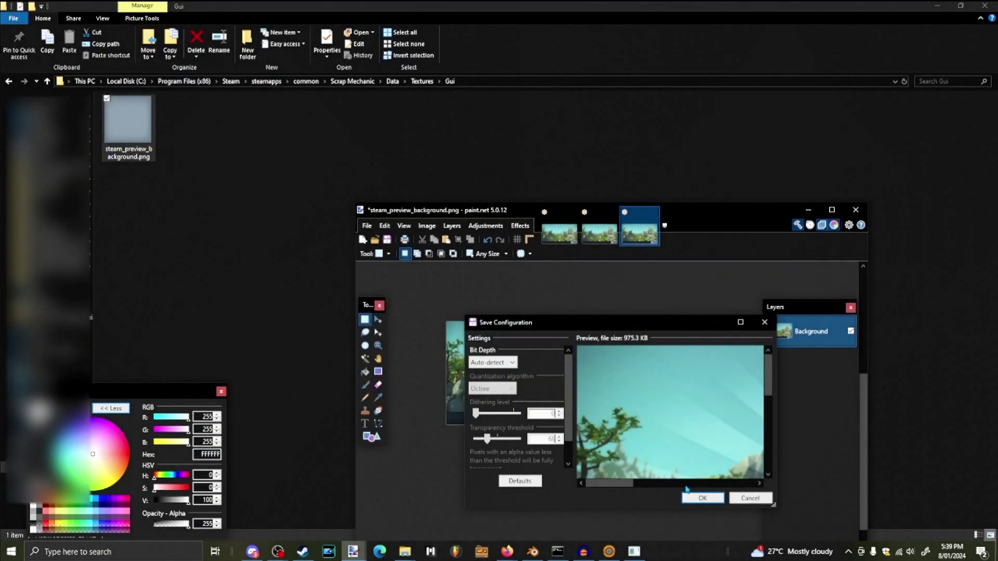
left_click(687, 483)
left_click(701, 499)
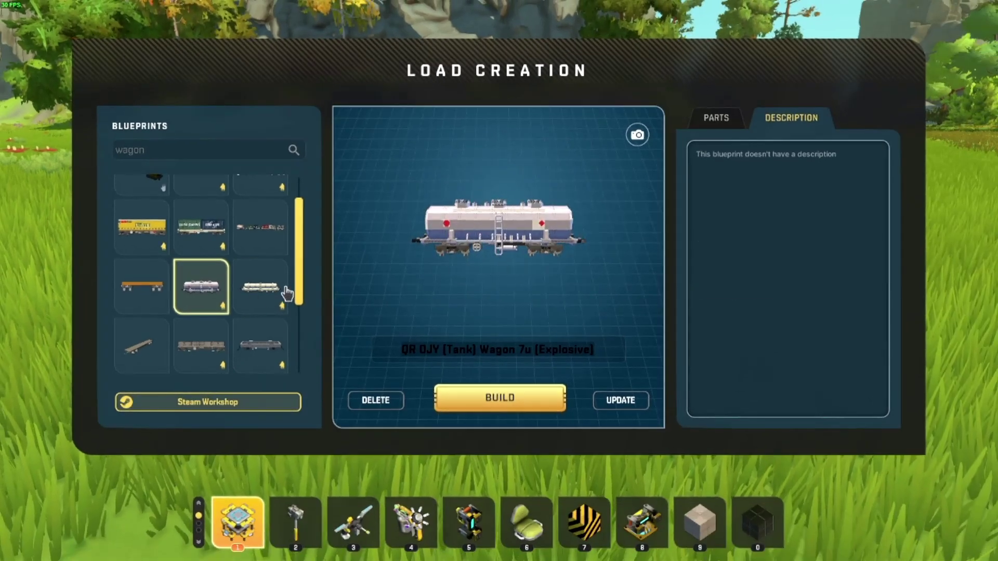
In Scrap Mechanic's Load Creation window, browse the wagon blueprints, including QR QSC Tautliner (Eastliner) Wagon 7u, and close the window
left_click(260, 286)
left_click(141, 227)
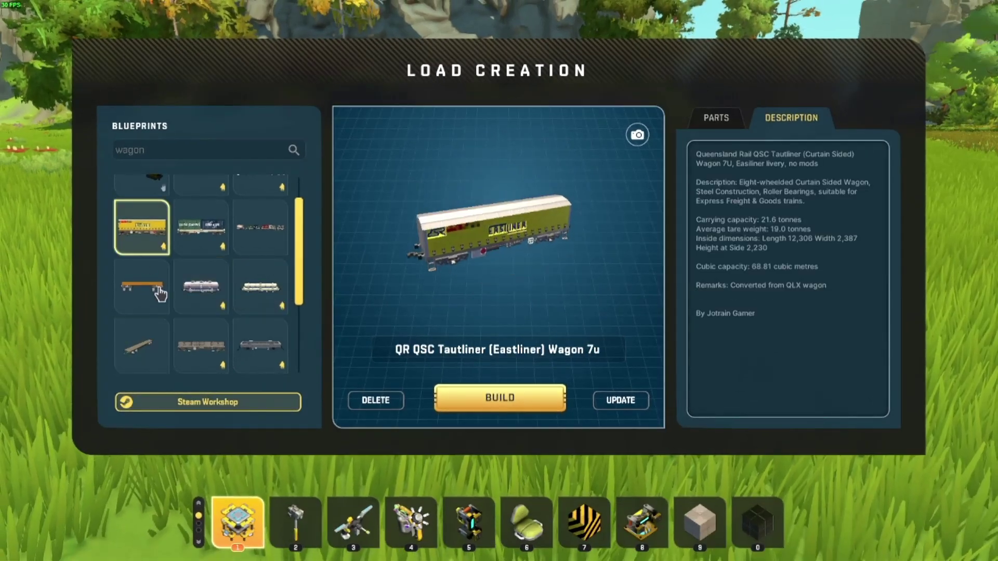
key("Escape")
key("Escape")
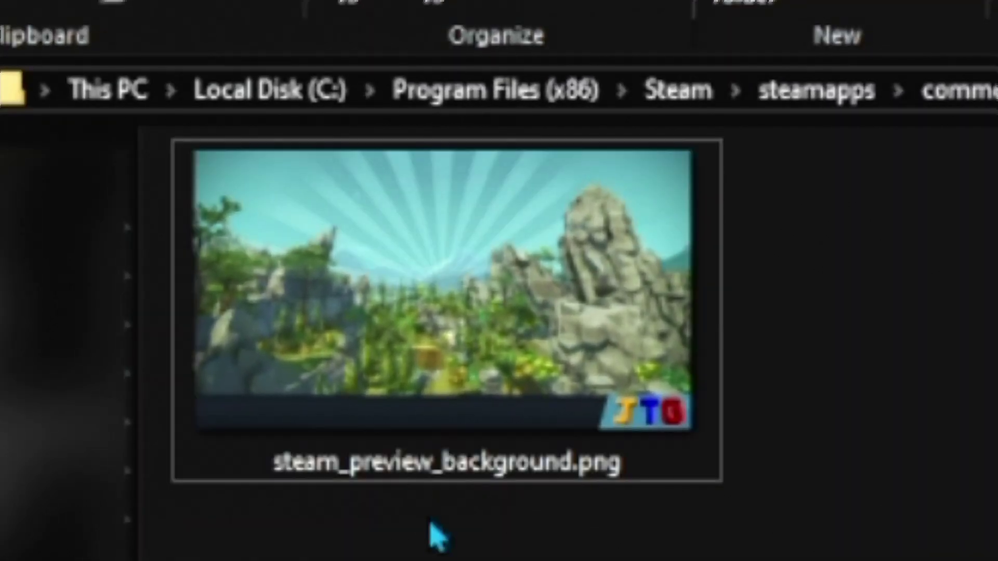
Open the file properties of steam_preview_background.png in Scrap Mechanic's Gui textures folder
right_click(256, 211)
key("r")
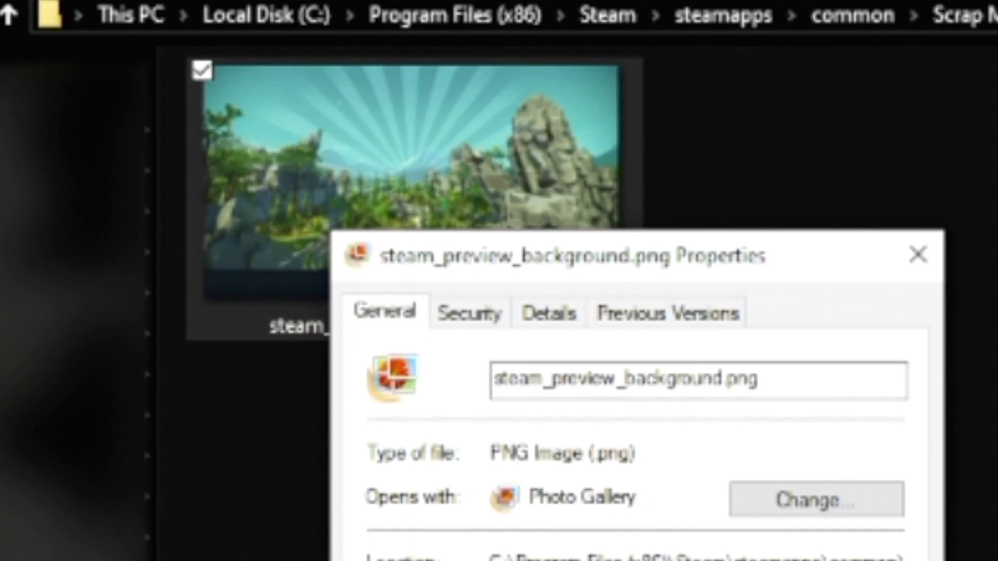
left_click_drag(464, 310, 414, 312)
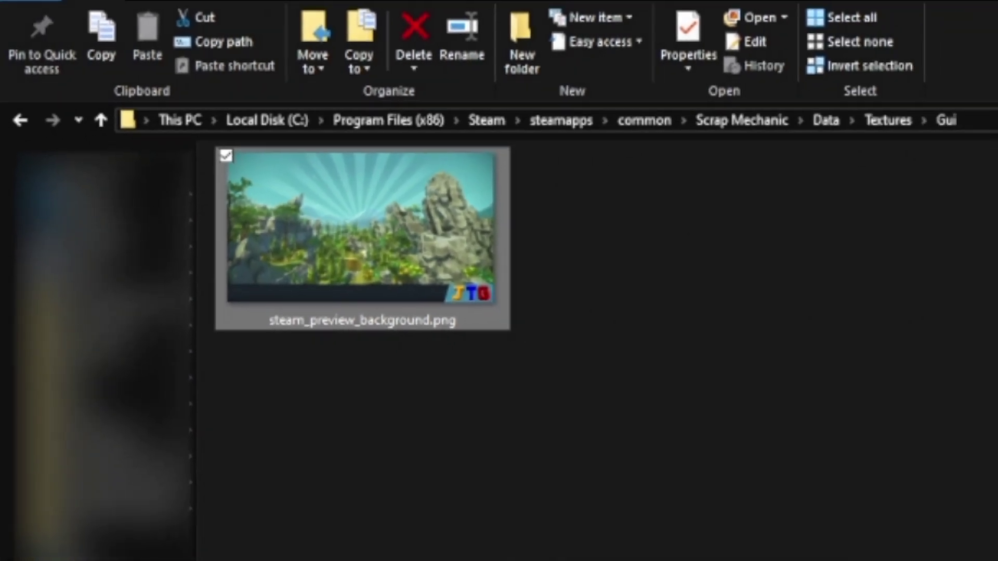
mouse_move(278, 555)
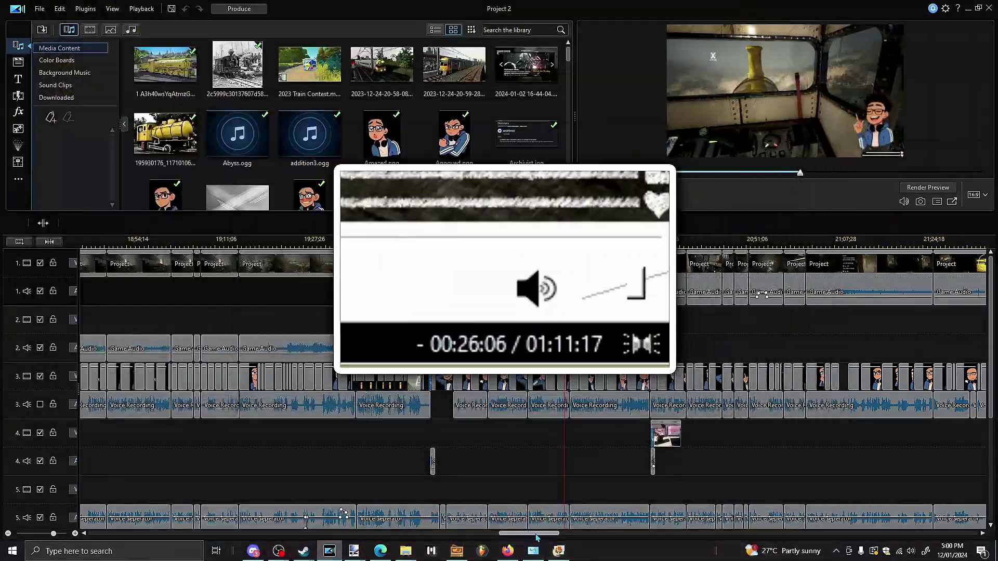
left_click_drag(558, 536, 564, 536)
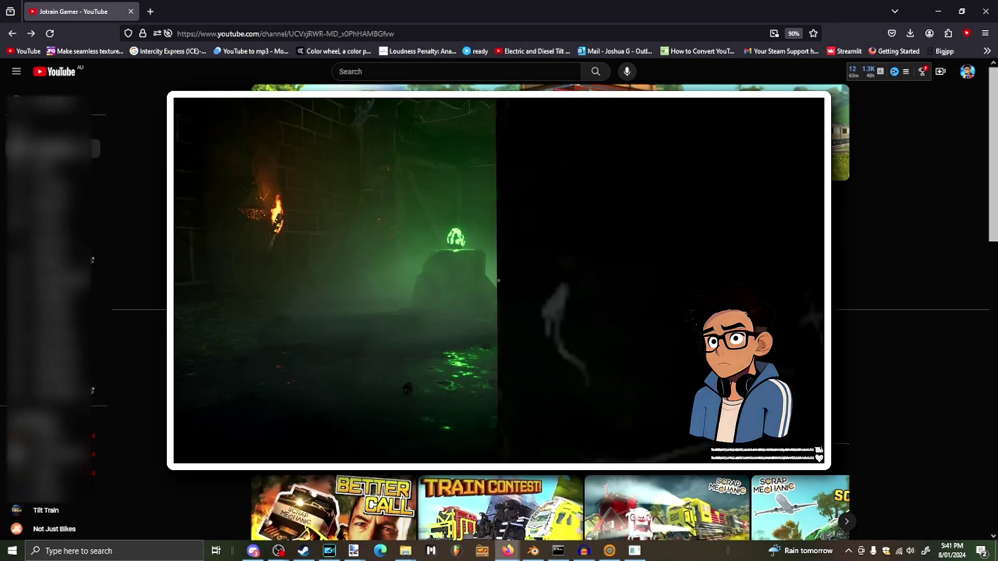
On YouTube, look through the Jotrain Gamer channel's home page, from the channel header and video rows down to the Friends section
scroll(498, 280, "down", 2)
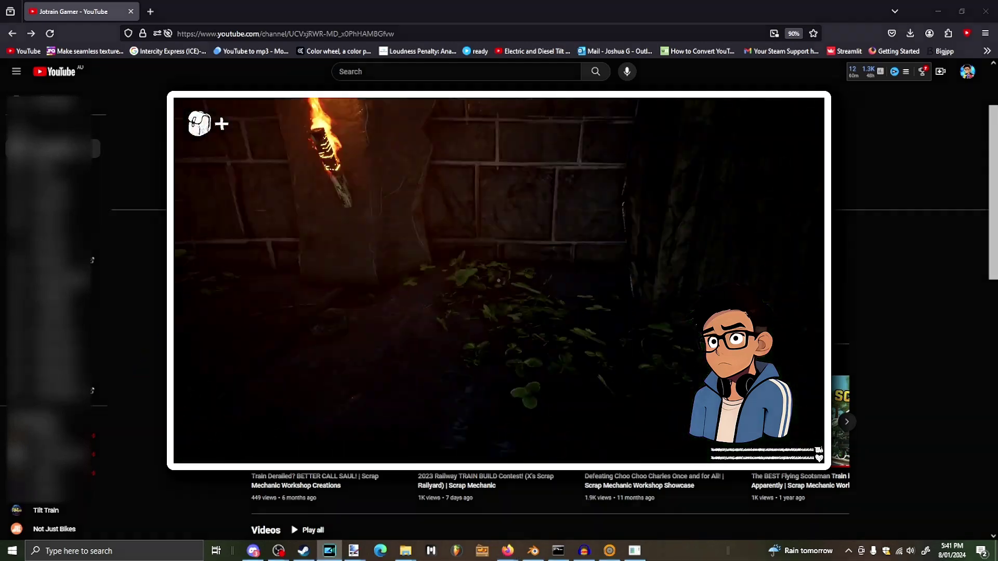
key("alt+Tab")
scroll(169, 367, "down", 6)
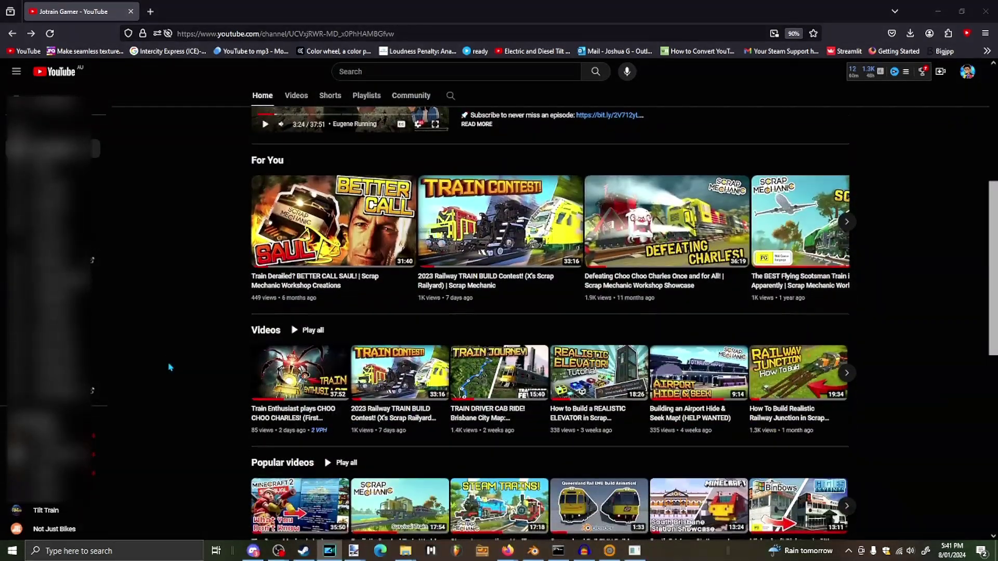
scroll(172, 351, "up", 5)
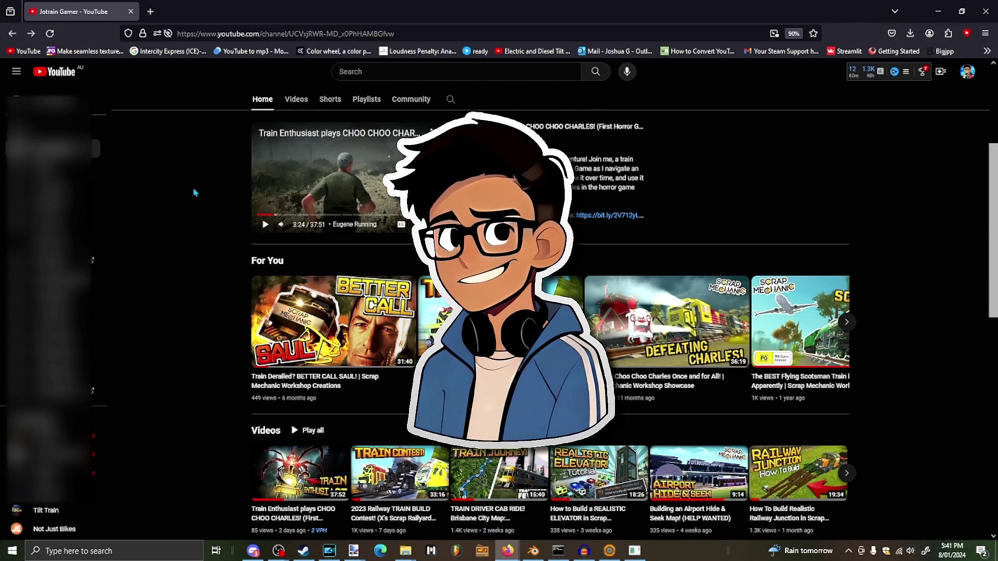
scroll(195, 193, "up", 2)
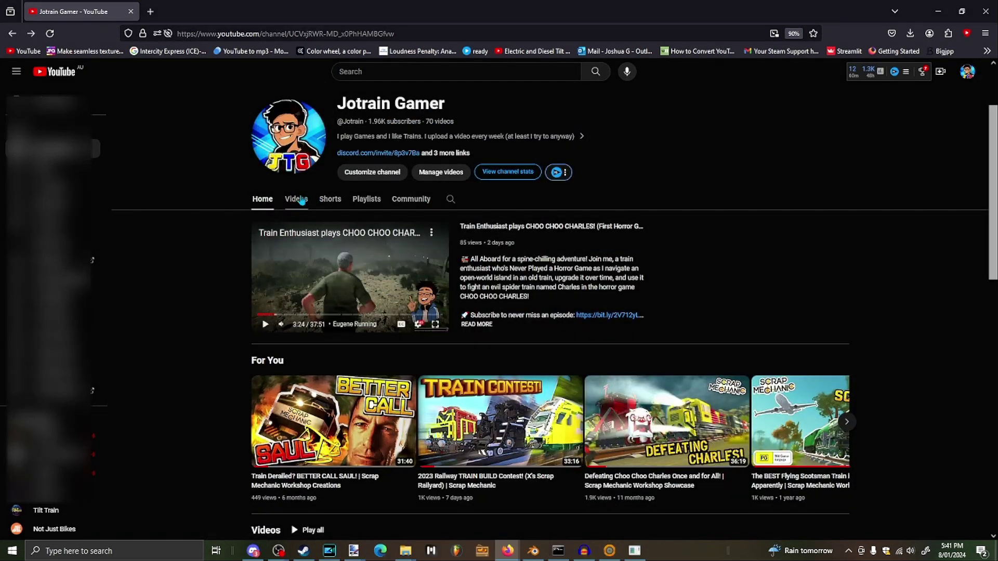
scroll(299, 201, "down", 5)
scroll(260, 276, "up", 1)
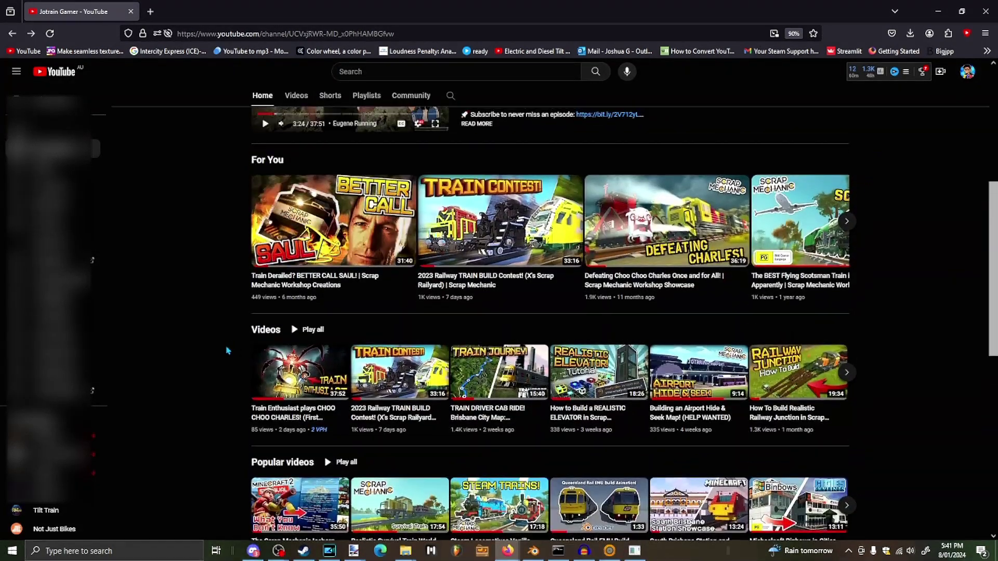
scroll(226, 351, "down", 4)
scroll(197, 326, "down", 5)
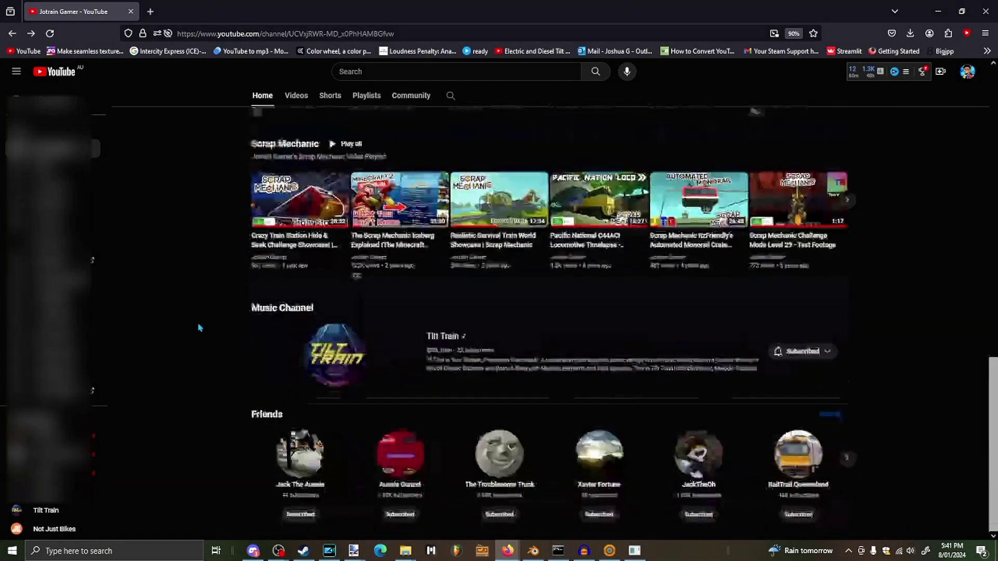